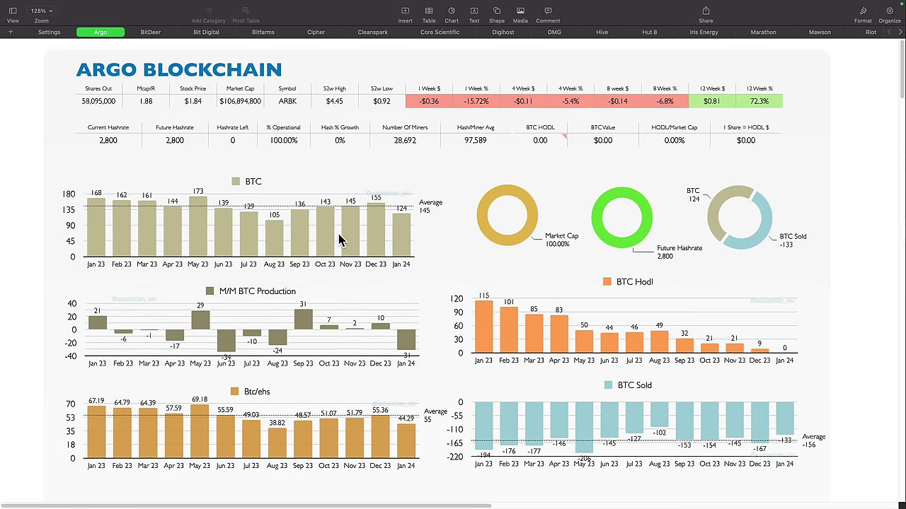
Review Argo Blockchain's monthly BTC production, Btc/ehs, BTC Hodl and BTC Sold charts
scroll(338, 244, "down", 1)
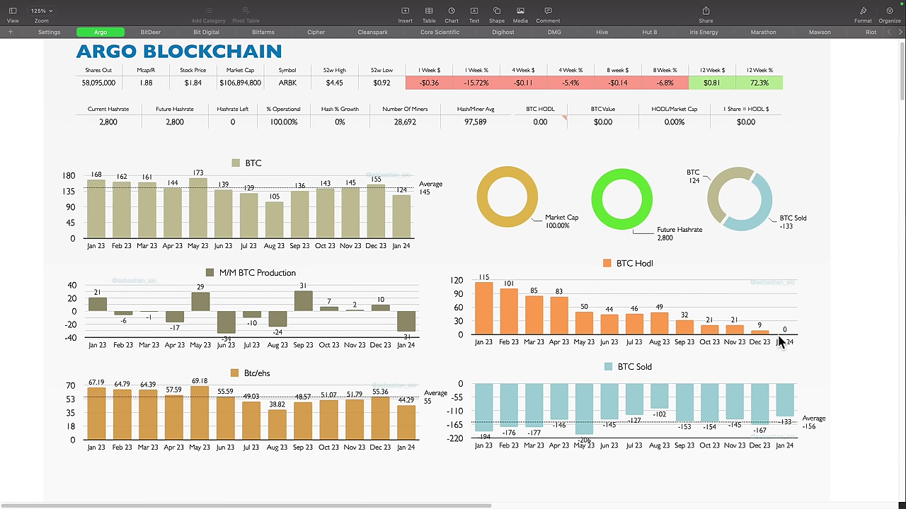
scroll(394, 385, "down", 5)
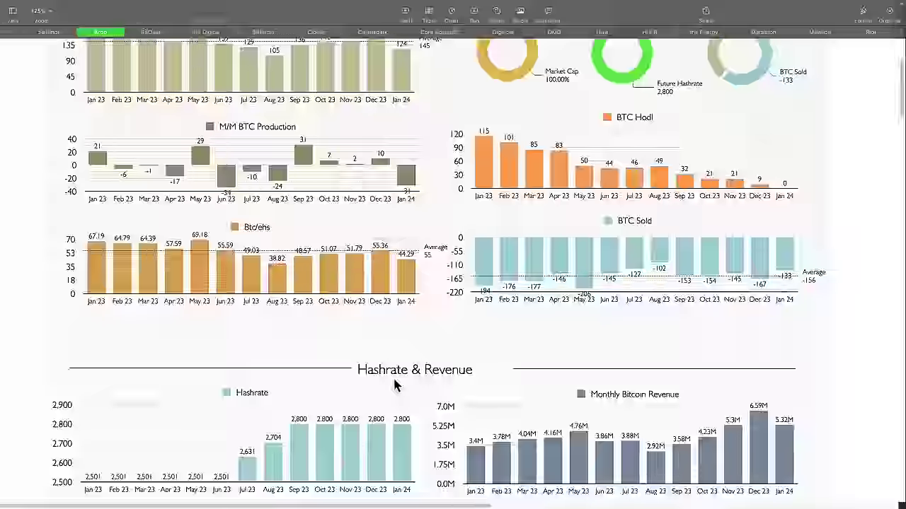
scroll(283, 353, "down", 3)
scroll(283, 354, "up", 3)
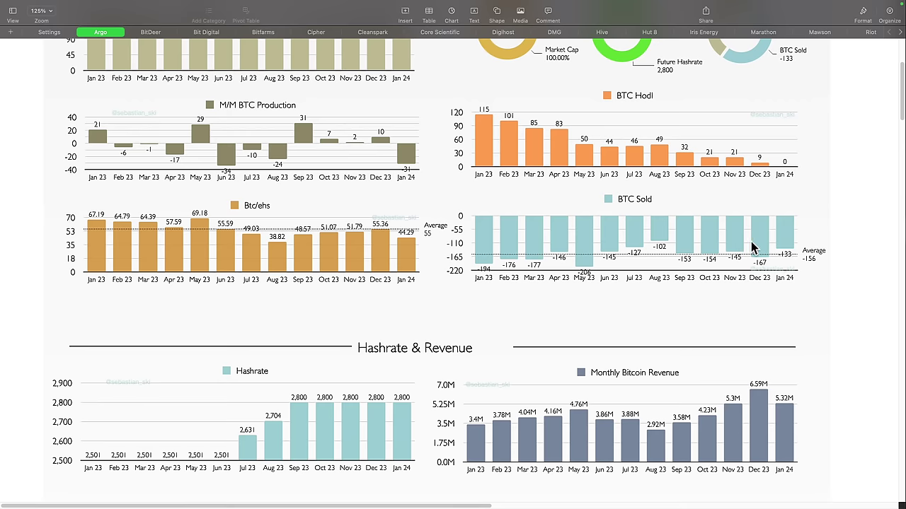
scroll(545, 261, "down", 1)
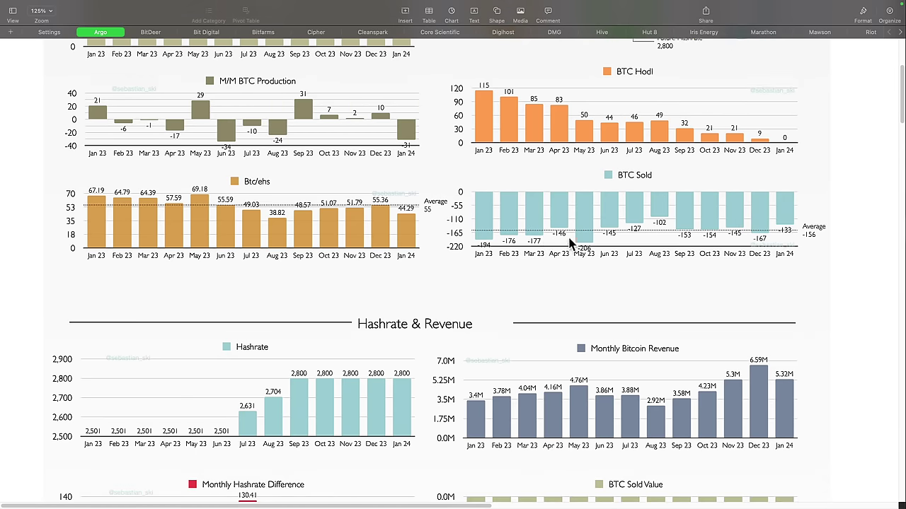
Examine Argo's Hashrate & Revenue charts, including monthly Bitcoin revenue, hashrate difference and BTC sold value
scroll(443, 289, "down", 2)
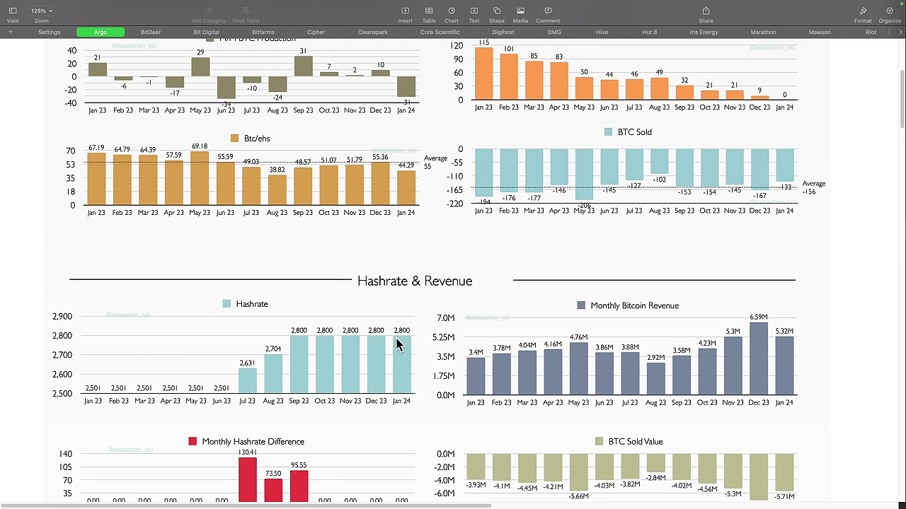
scroll(644, 314, "down", 2)
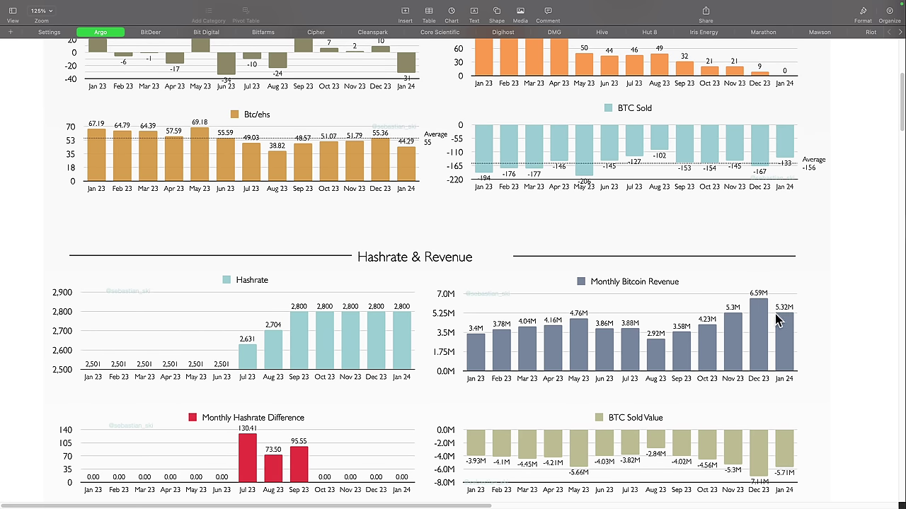
scroll(469, 339, "down", 3)
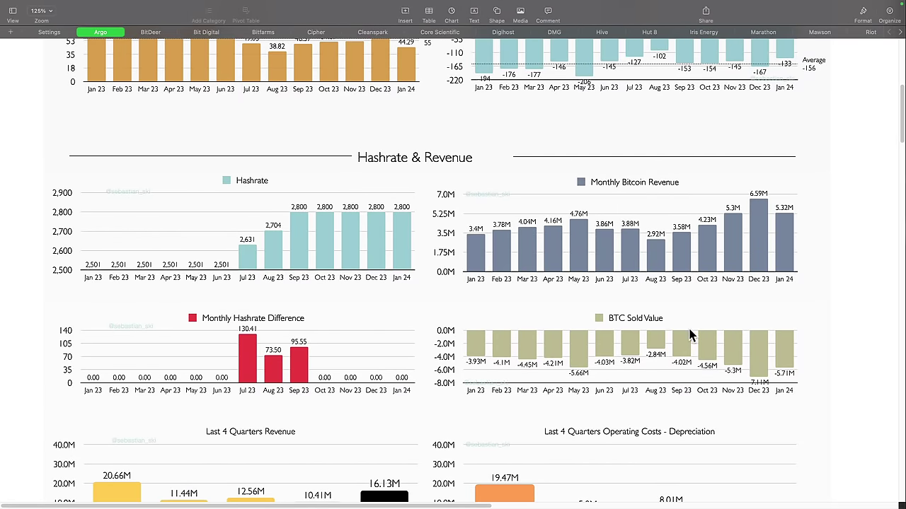
scroll(542, 358, "down", 5)
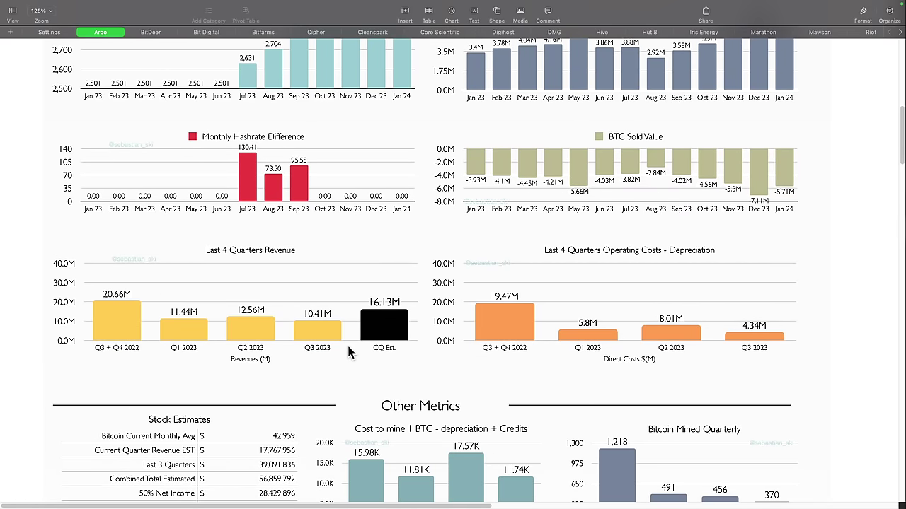
Review Argo's quarterly revenue and operating costs along with the charts under Other Metrics
scroll(349, 352, "down", 1)
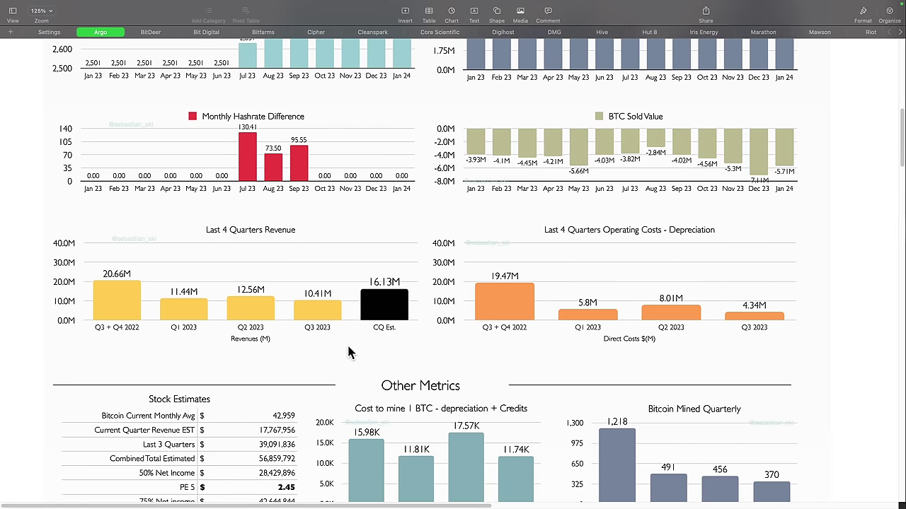
scroll(349, 352, "down", 3)
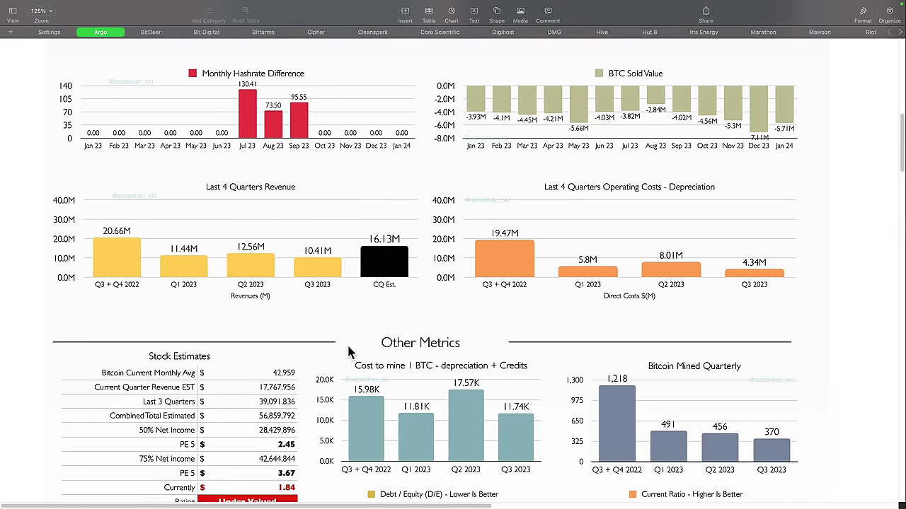
scroll(349, 352, "down", 8)
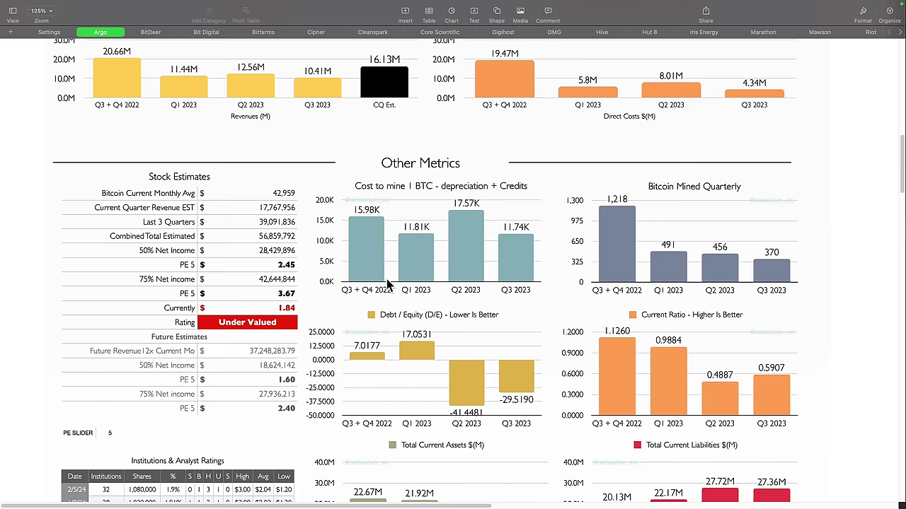
scroll(504, 386, "down", 12)
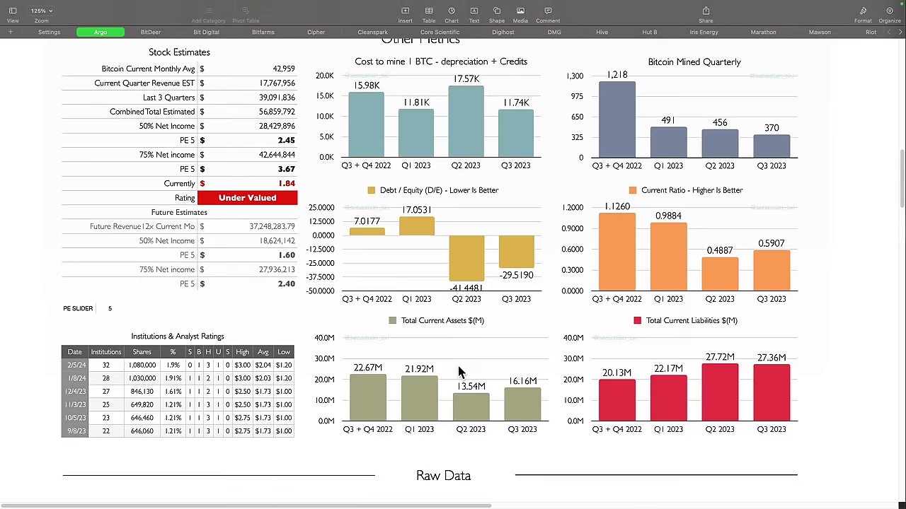
Inspect Argo's raw data, comparing the Monthly Stats table with the Argo Miners columns from Oct 23 through Mar 24
scroll(458, 366, "down", 17)
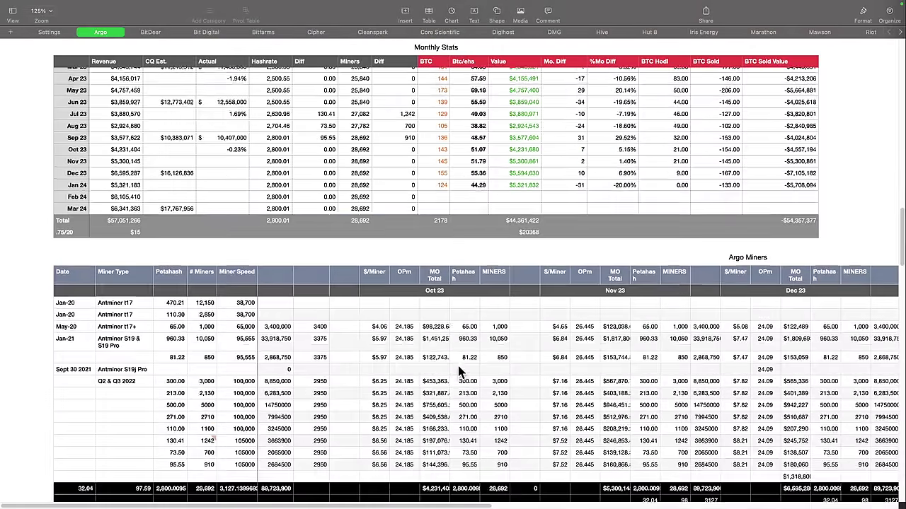
scroll(456, 368, "right", 12)
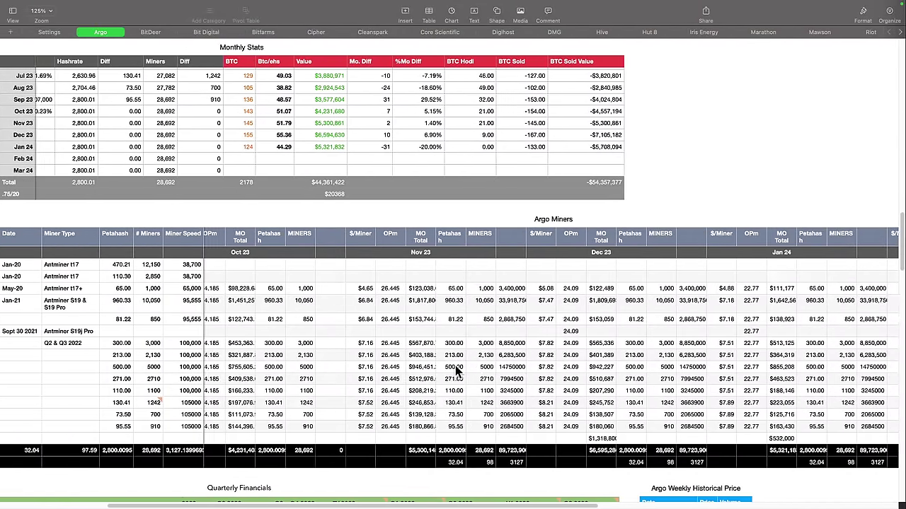
scroll(456, 370, "right", 4)
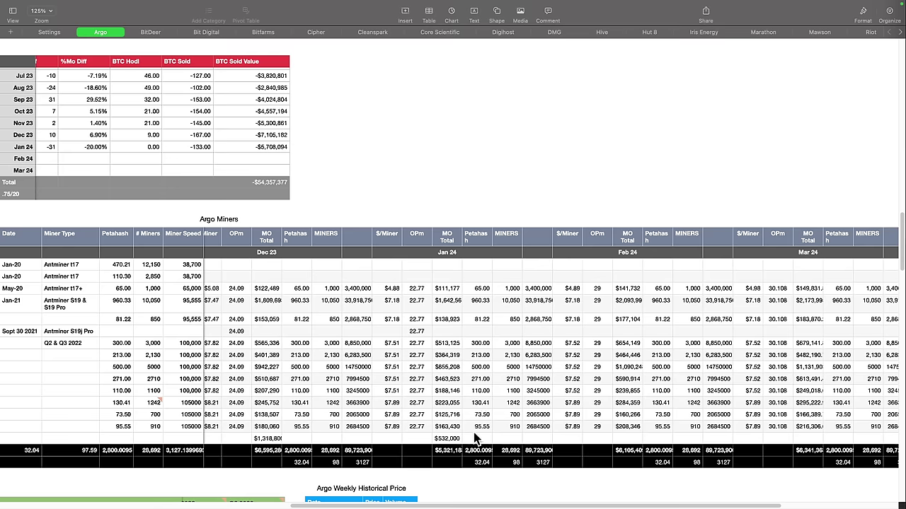
scroll(417, 373, "left", 5)
scroll(415, 371, "left", 12)
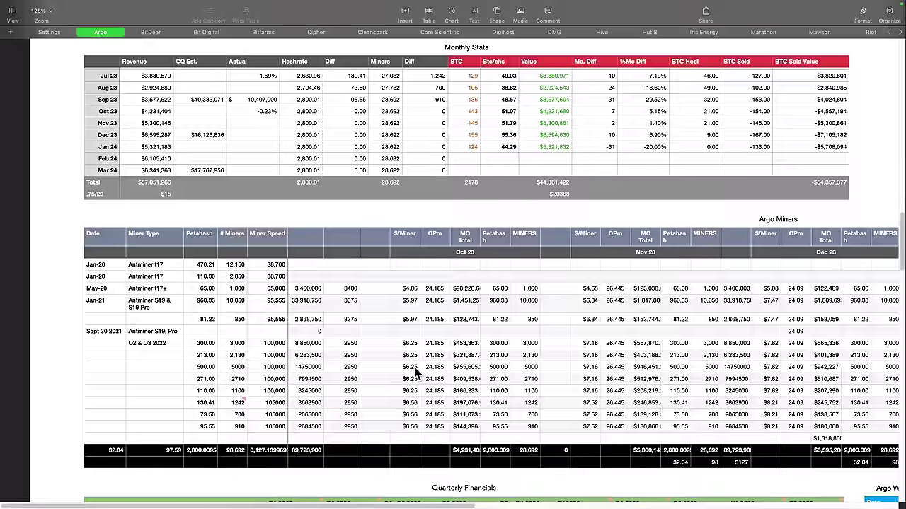
Check Argo's Institutions & Analyst Ratings, Stock Estimates and balance sheet charts, and return to the beginning of the sheet
scroll(420, 306, "up", 6)
scroll(372, 336, "up", 6)
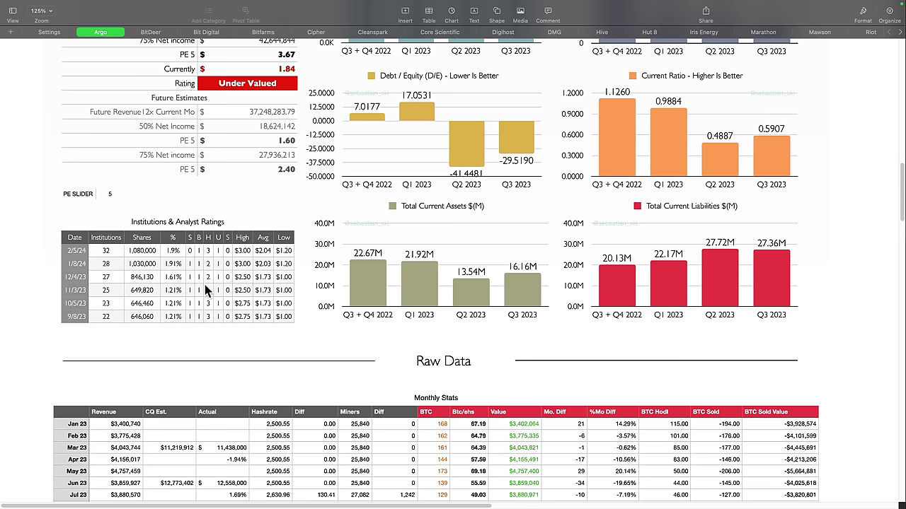
scroll(205, 284, "up", 6)
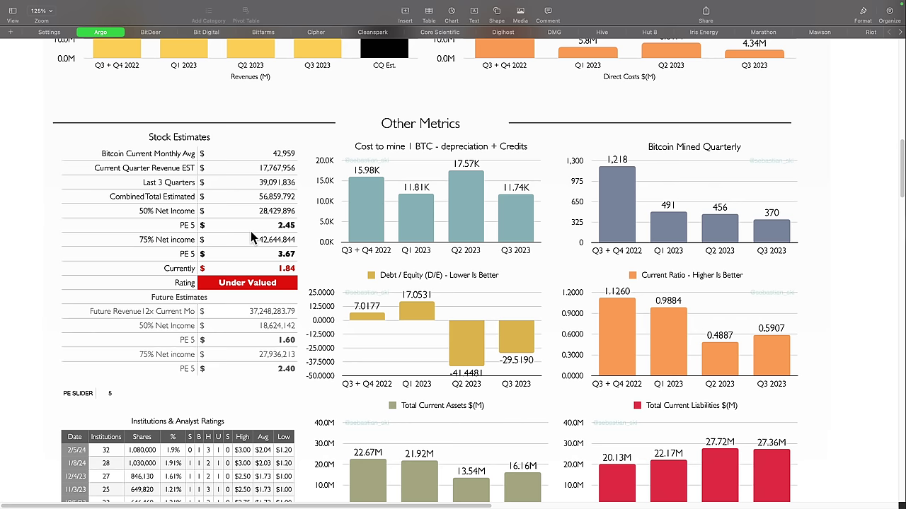
scroll(449, 280, "down", 3)
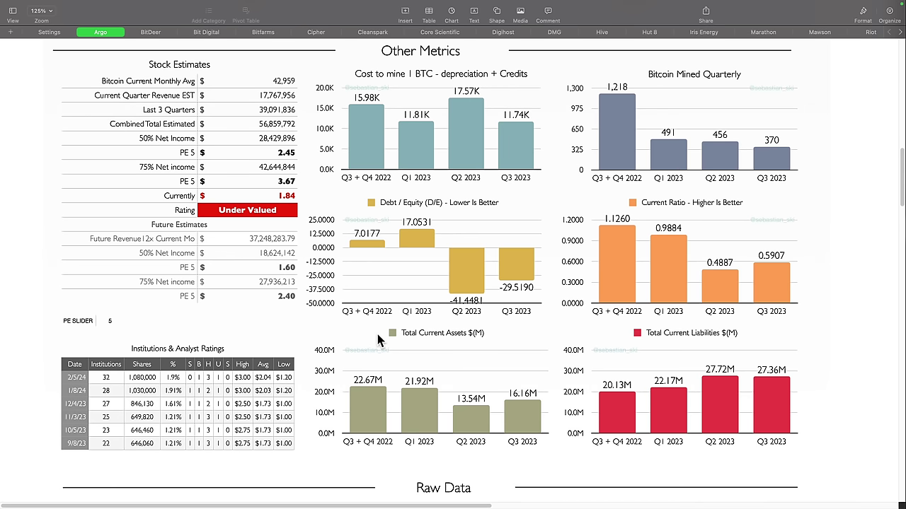
scroll(377, 341, "up", 20)
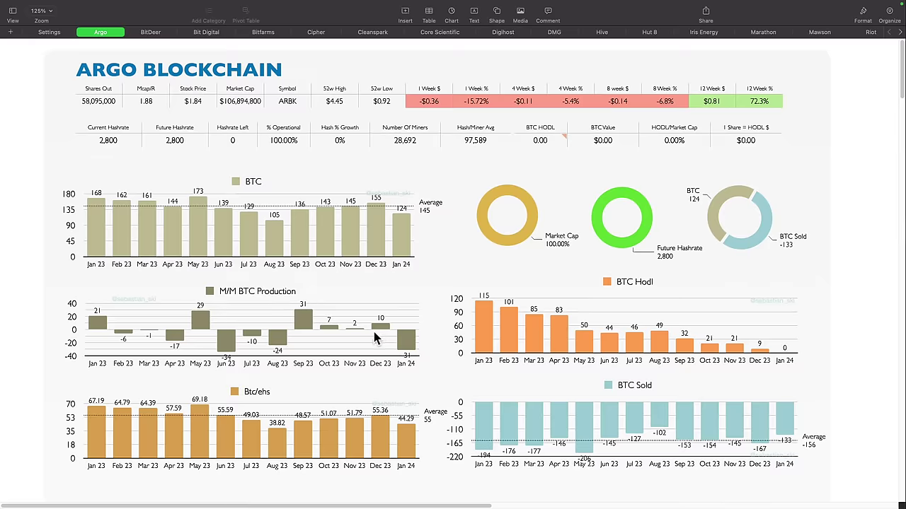
Switch to the Chrome window and open Yahoo Finance's Bit Digital production update article for January 2024
key("ctrl+Left")
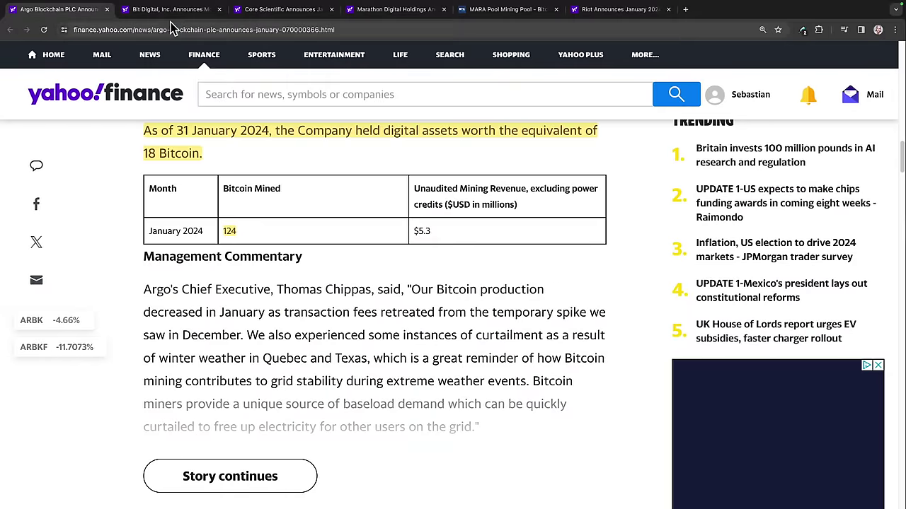
left_click(170, 9)
scroll(113, 326, "down", 1)
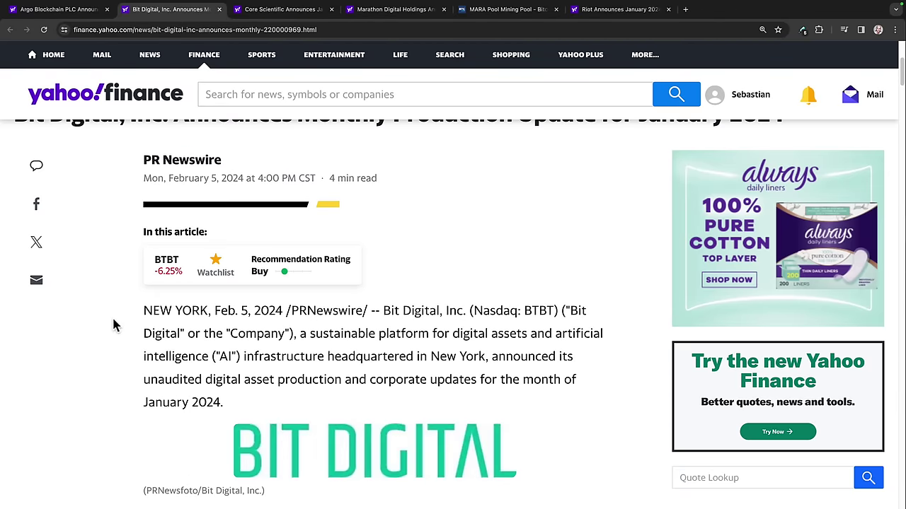
scroll(113, 325, "down", 1)
scroll(113, 325, "up", 3)
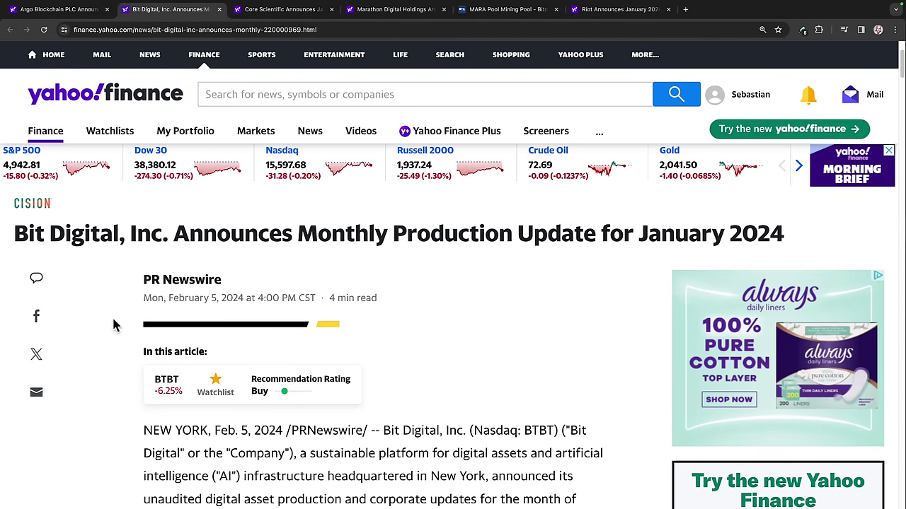
Read the Bit Digital article's corporate highlights, proof-of-stake highlights and AI revenue update
scroll(113, 326, "down", 5)
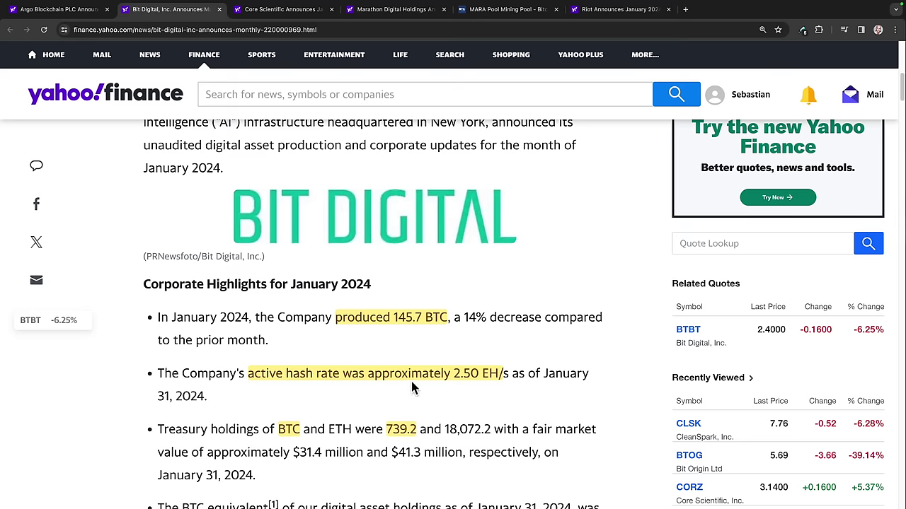
left_click(266, 380)
scroll(266, 380, "down", 3)
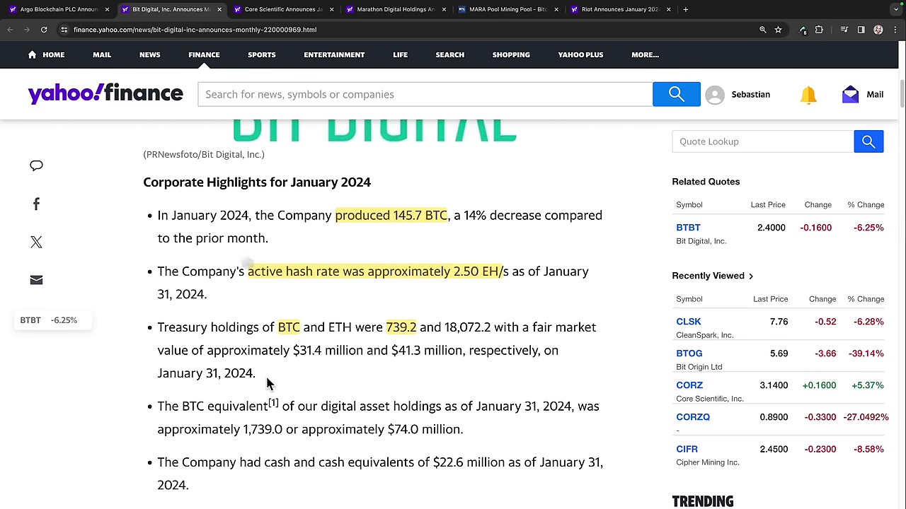
mouse_move(416, 331)
scroll(343, 384, "down", 4)
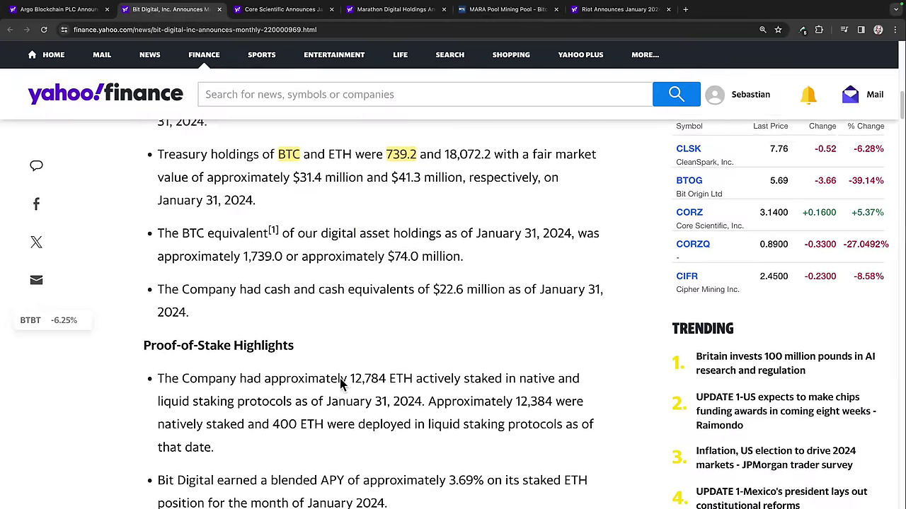
scroll(343, 383, "down", 2)
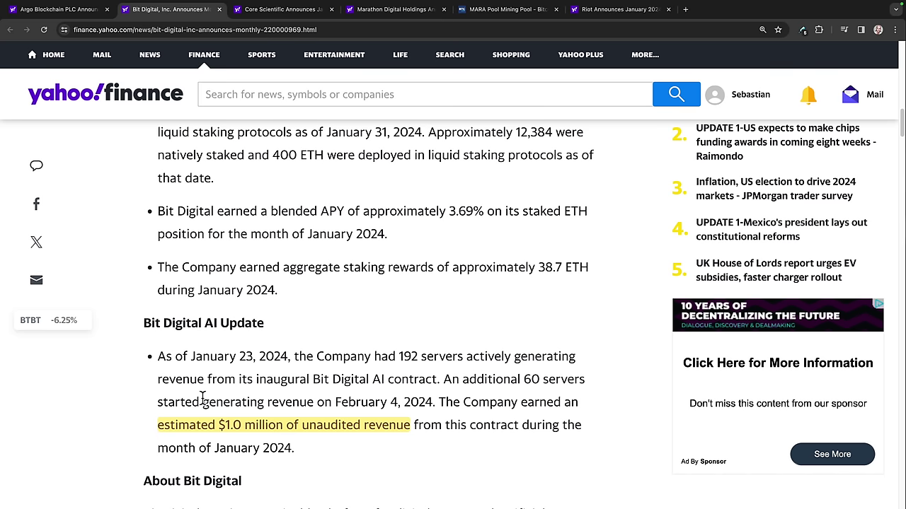
mouse_move(225, 423)
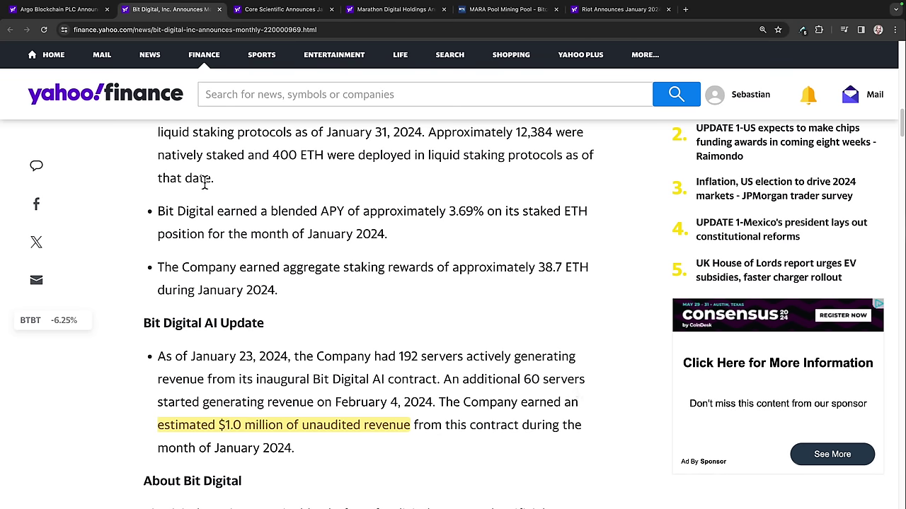
Switch back to the Numbers spreadsheet and review the Bit Digital sheet's summary figures and monthly BTC production charts
key("ctrl+Right")
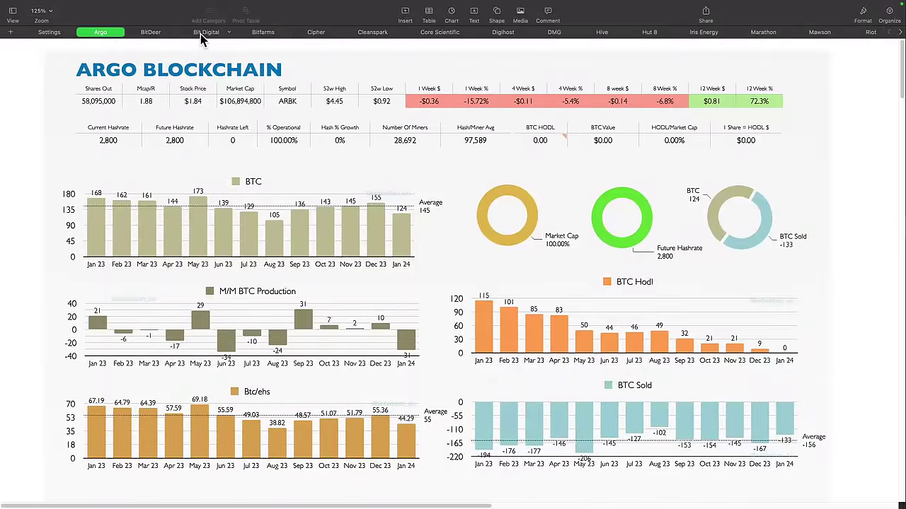
left_click(200, 33)
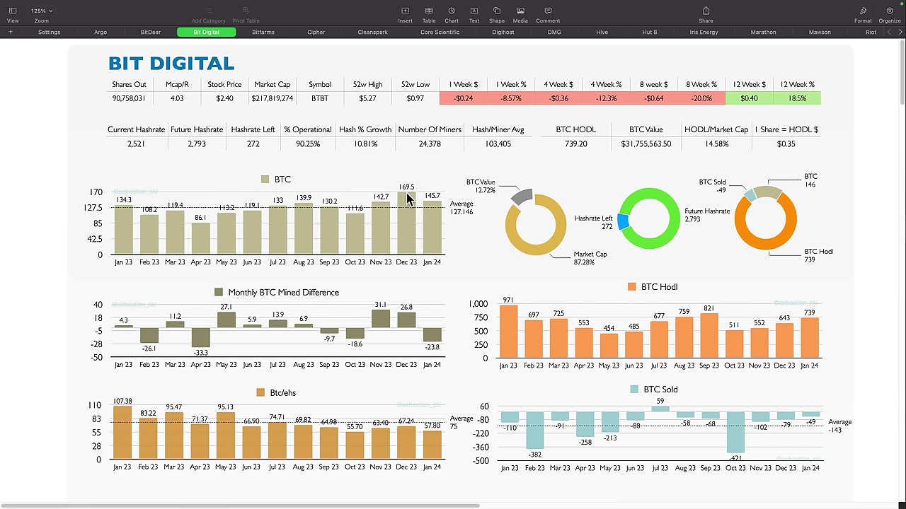
scroll(380, 242, "down", 2)
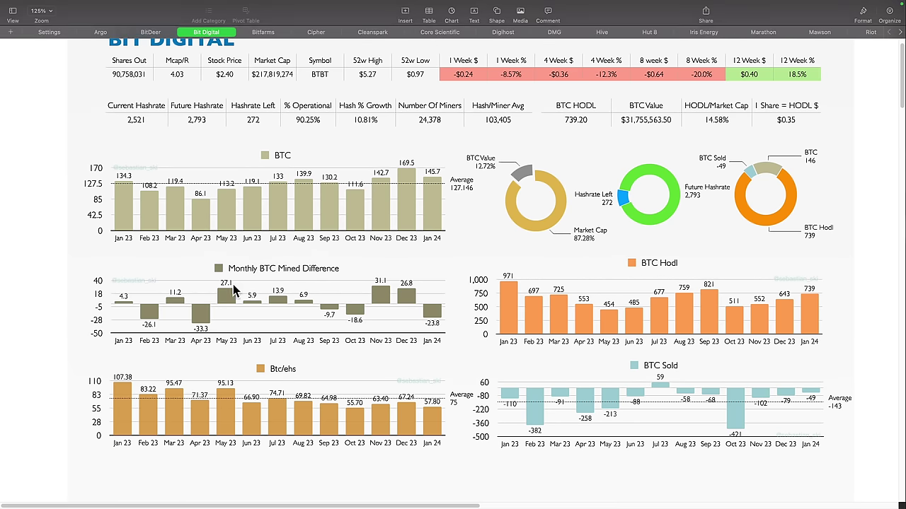
scroll(258, 282, "down", 2)
scroll(258, 282, "down", 1)
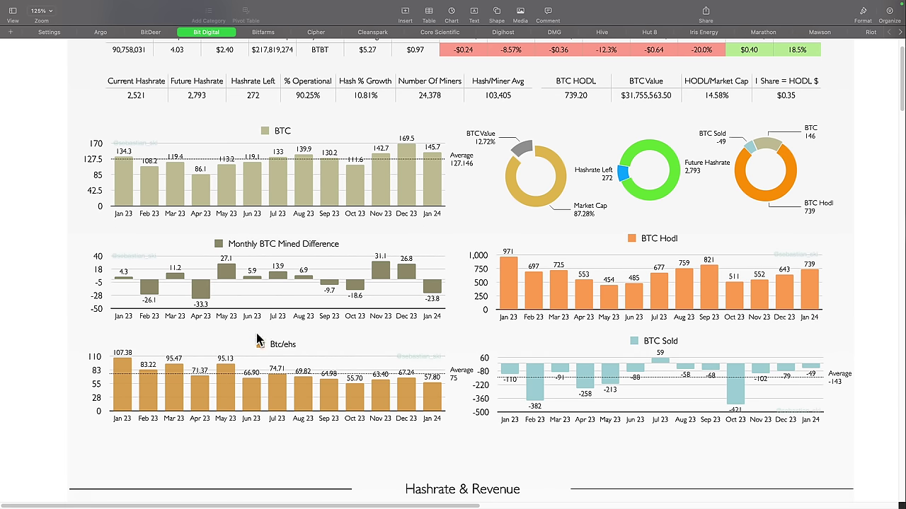
Review the Bit Digital sheet's Btc/ehs, BTC Sold, Hashrate, Monthly Bitcoin Revenue and BTC Sold Value charts
scroll(261, 339, "down", 2)
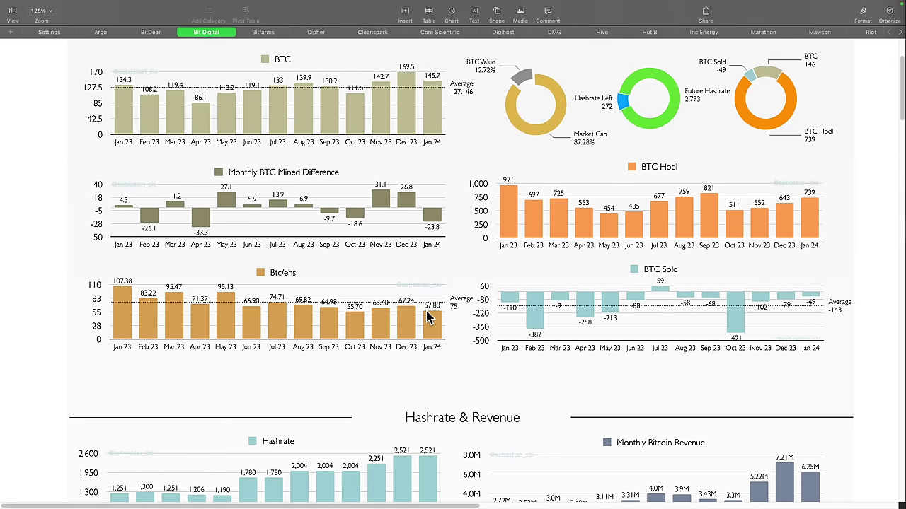
scroll(509, 326, "down", 3)
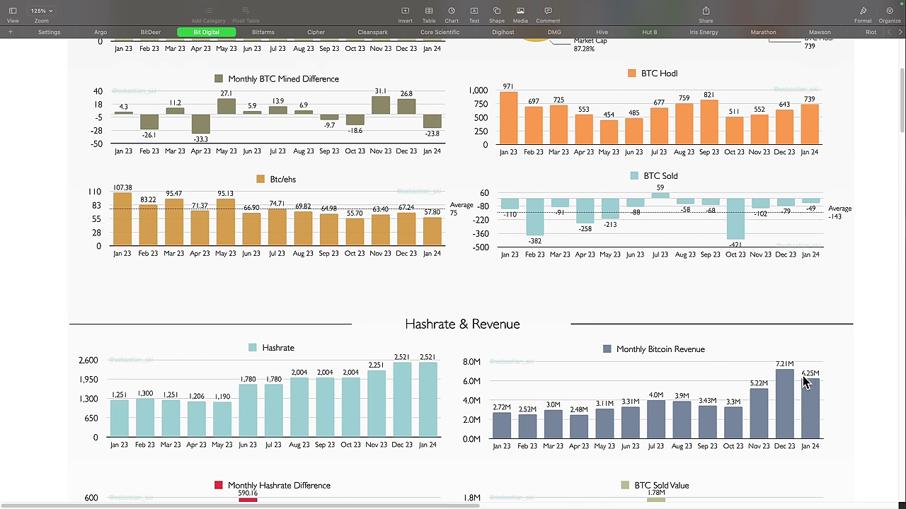
scroll(311, 357, "down", 3)
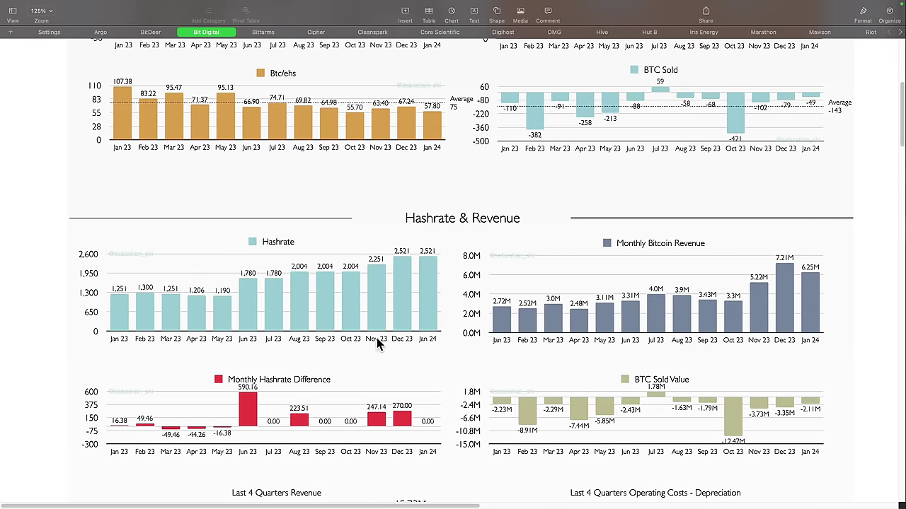
scroll(377, 343, "down", 1)
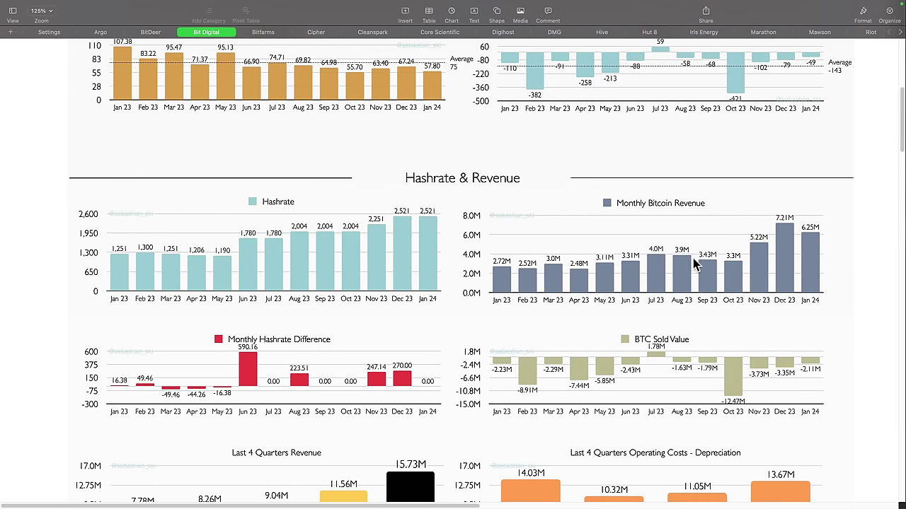
scroll(109, 361, "down", 1)
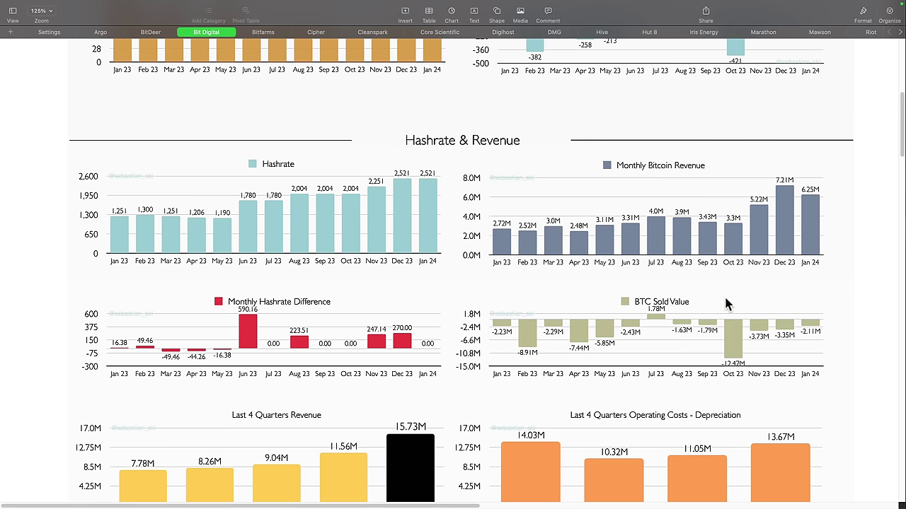
Examine Bit Digital's Raw Data section, comparing the Monthly Stats with the miner fleet table's monthly columns through Mar 24
scroll(481, 368, "down", 7)
scroll(480, 364, "down", 7)
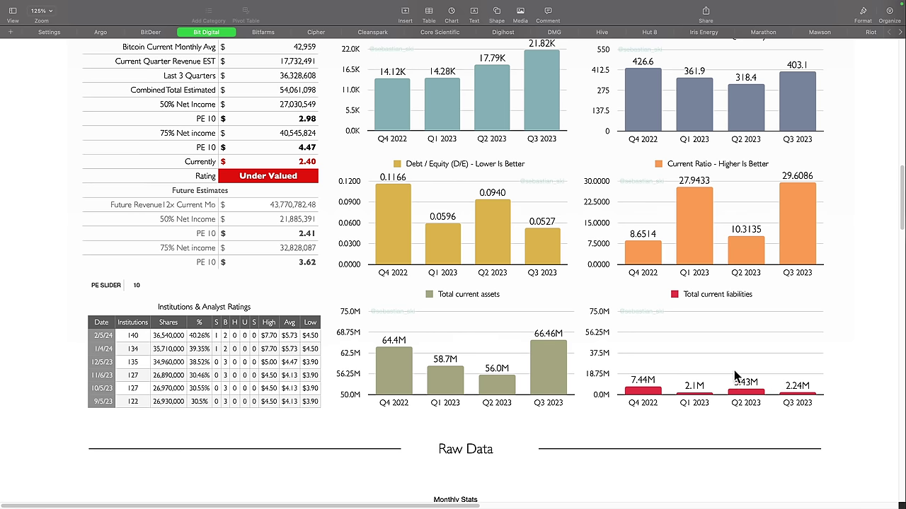
scroll(582, 360, "down", 10)
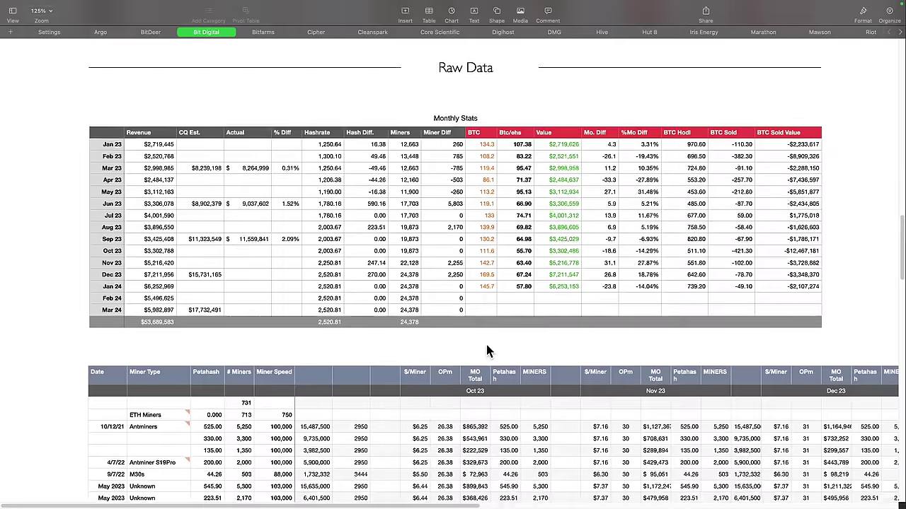
scroll(486, 342, "down", 4)
scroll(485, 346, "right", 8)
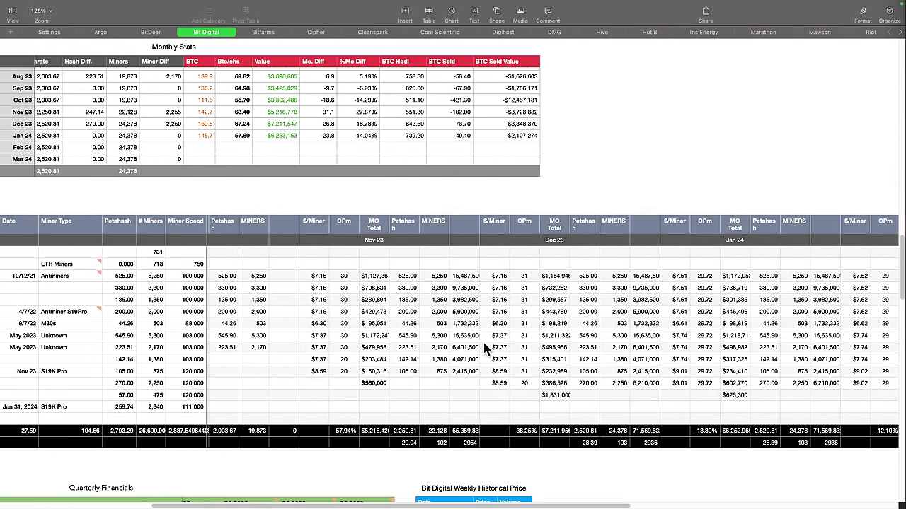
scroll(486, 348, "right", 9)
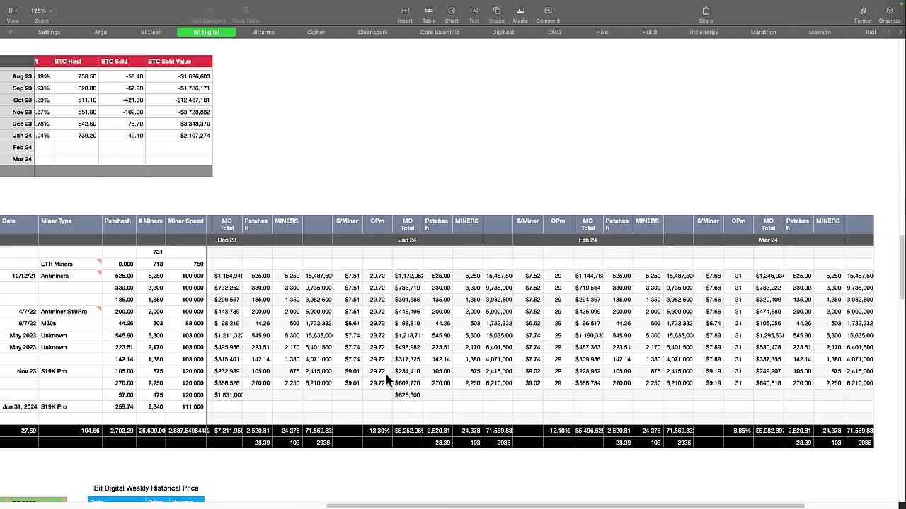
scroll(389, 378, "left", 10)
scroll(380, 375, "right", 10)
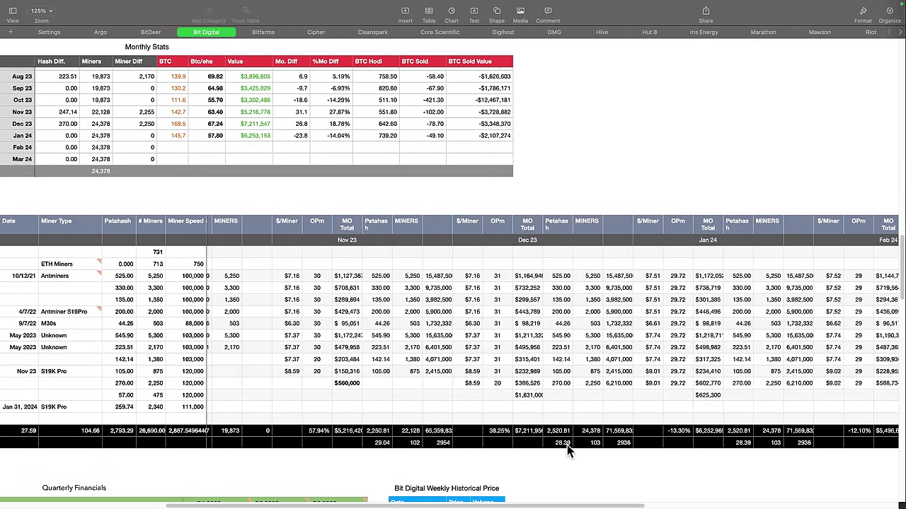
scroll(198, 248, "left", 10)
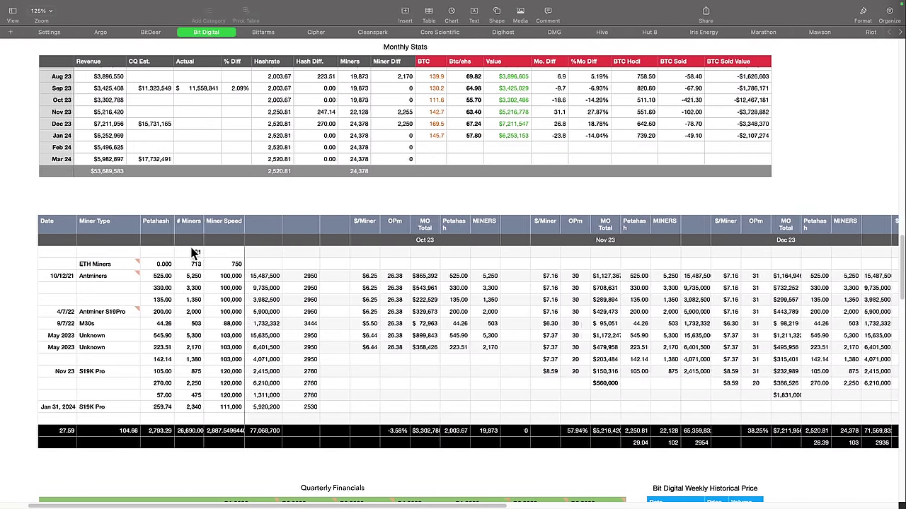
Check Bit Digital's Institutions & Analyst Ratings and Stock Estimates, and return to the beginning of the sheet
scroll(200, 306, "up", 10)
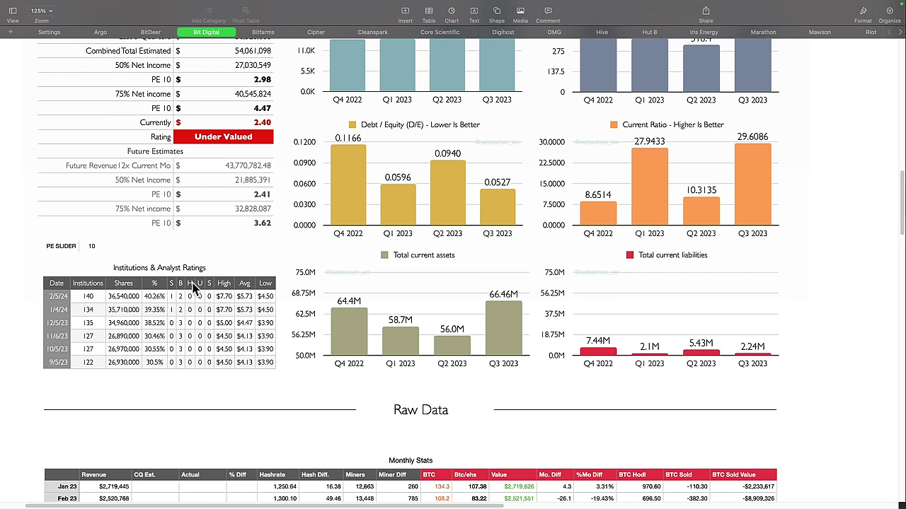
scroll(217, 223, "up", 5)
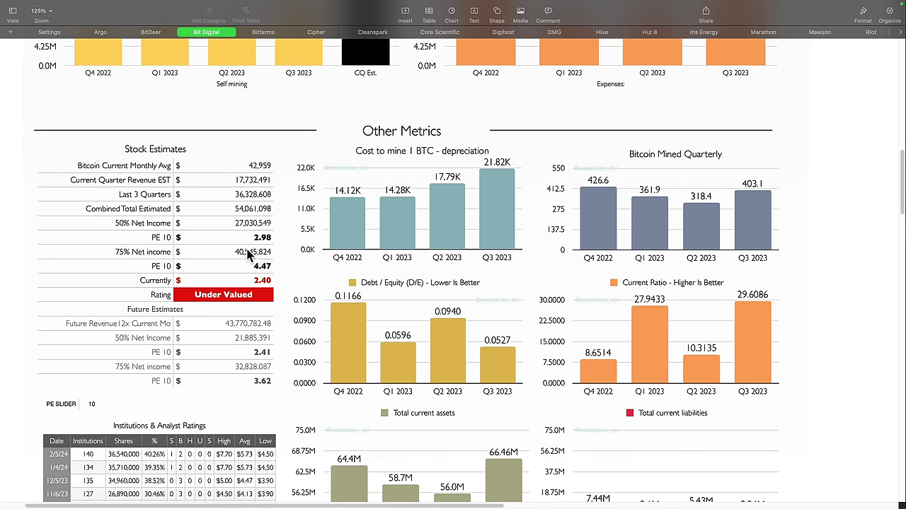
scroll(247, 256, "up", 3)
scroll(247, 256, "up", 15)
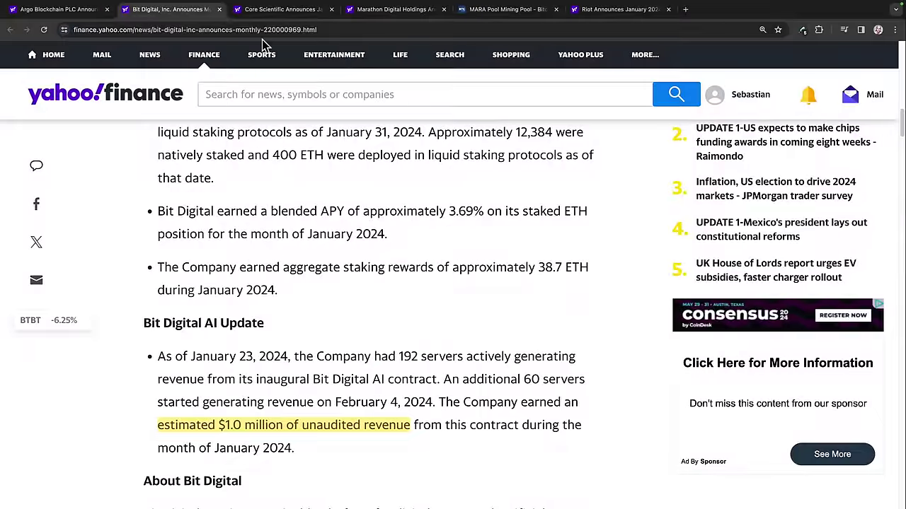
Switch to the Chrome window and open Yahoo Finance's Core Scientific January 2024 production update article at its headline
left_click(278, 9)
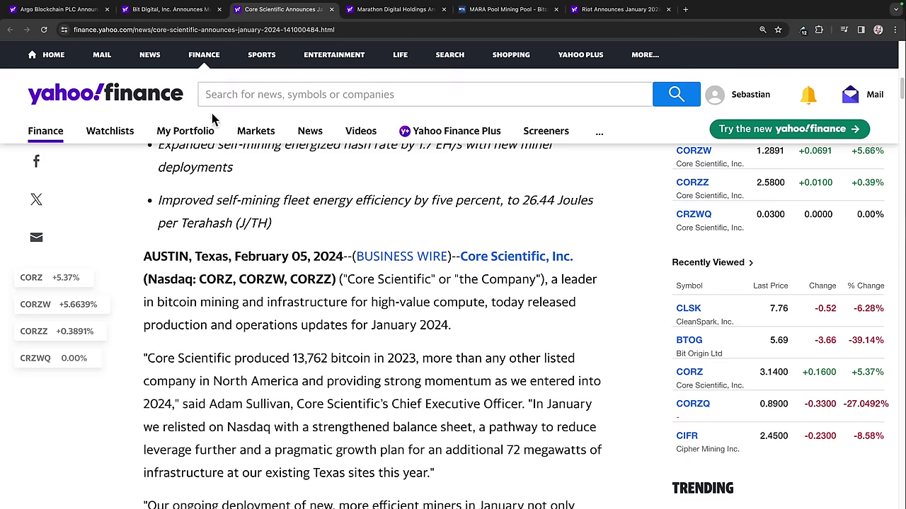
scroll(252, 264, "up", 5)
scroll(251, 264, "up", 5)
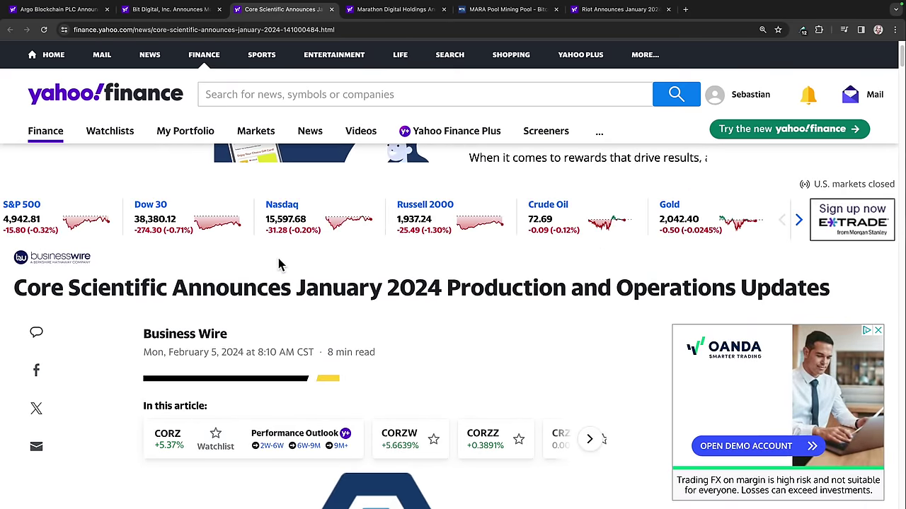
Read the Core Scientific article's opening highlights and its Key Metrics Summary for January 2024 against December 2023
scroll(277, 265, "down", 2)
scroll(276, 271, "down", 8)
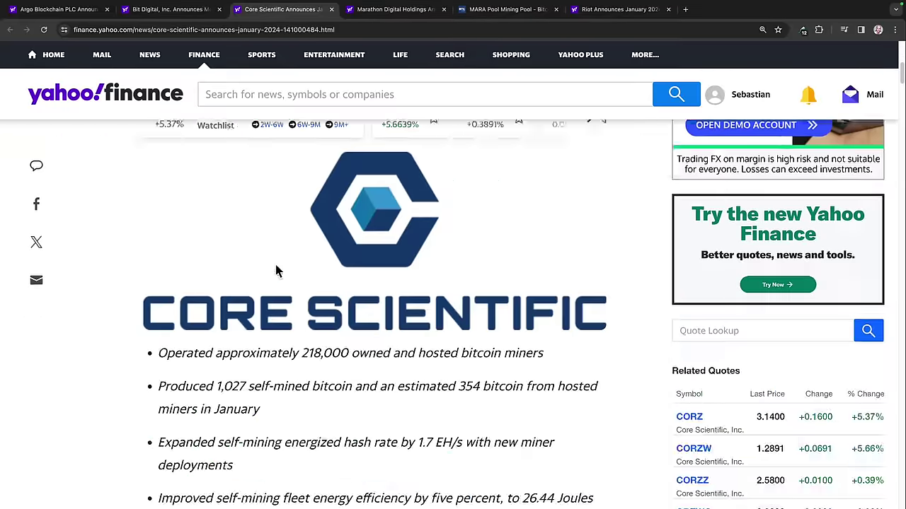
scroll(276, 270, "down", 7)
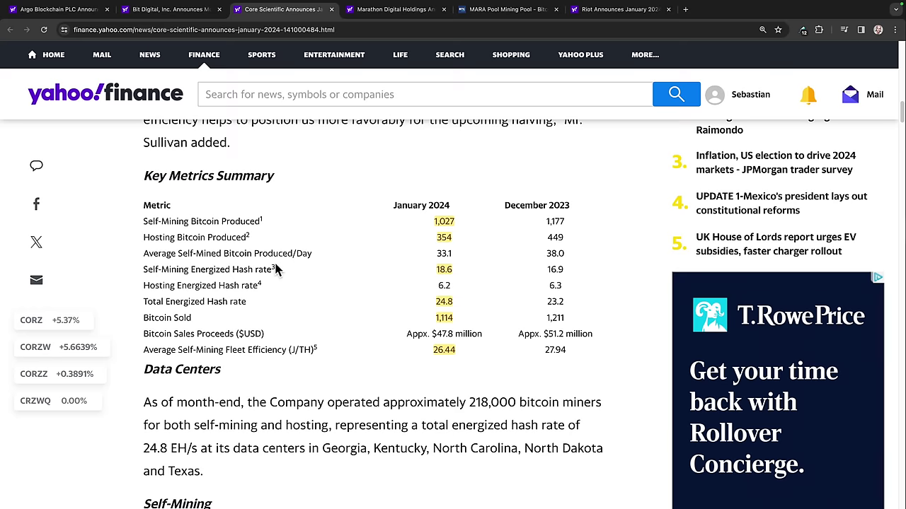
scroll(292, 296, "down", 5)
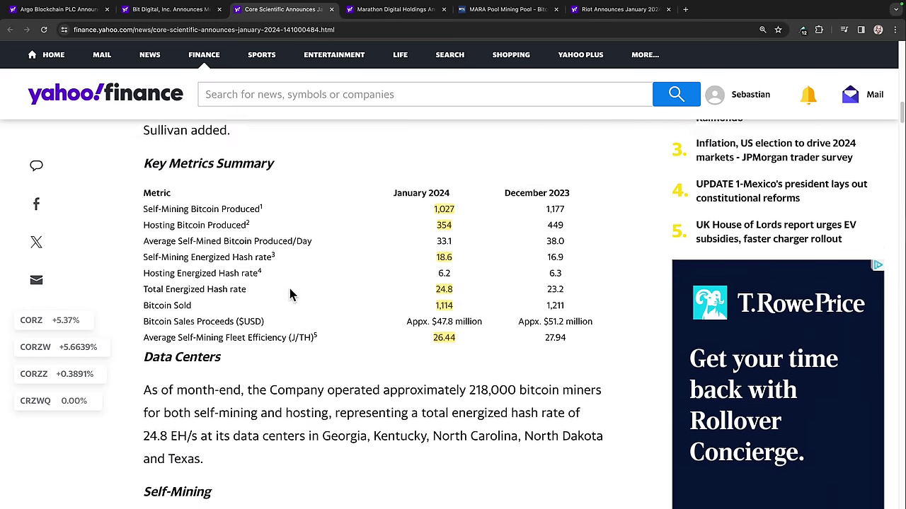
Read the Core Scientific article's Data Centers, Self-Mining, Grid Support and New Miner Deployments sections
scroll(292, 296, "down", 2)
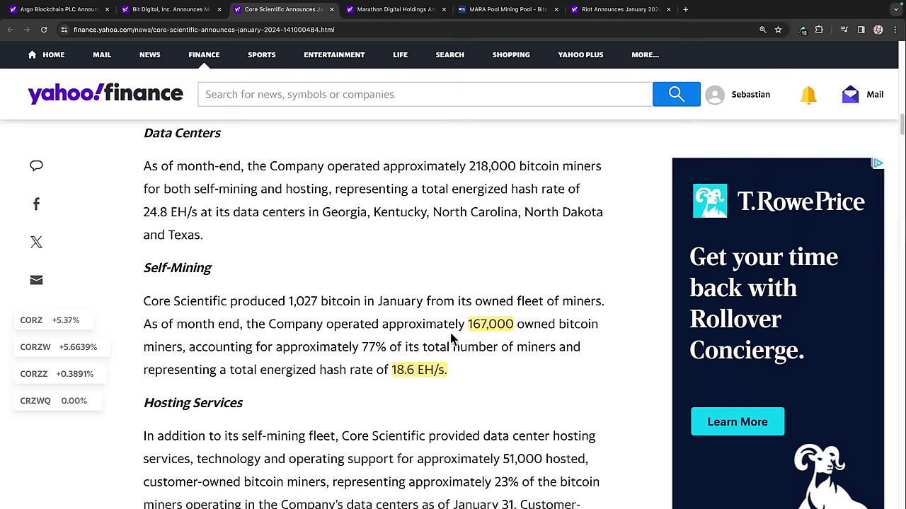
mouse_move(511, 327)
scroll(396, 378, "down", 1)
scroll(361, 373, "down", 10)
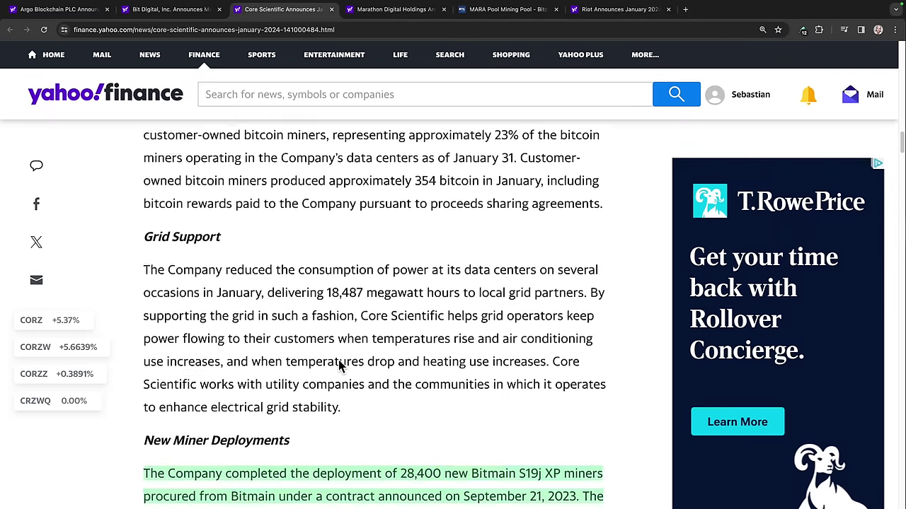
scroll(339, 365, "down", 1)
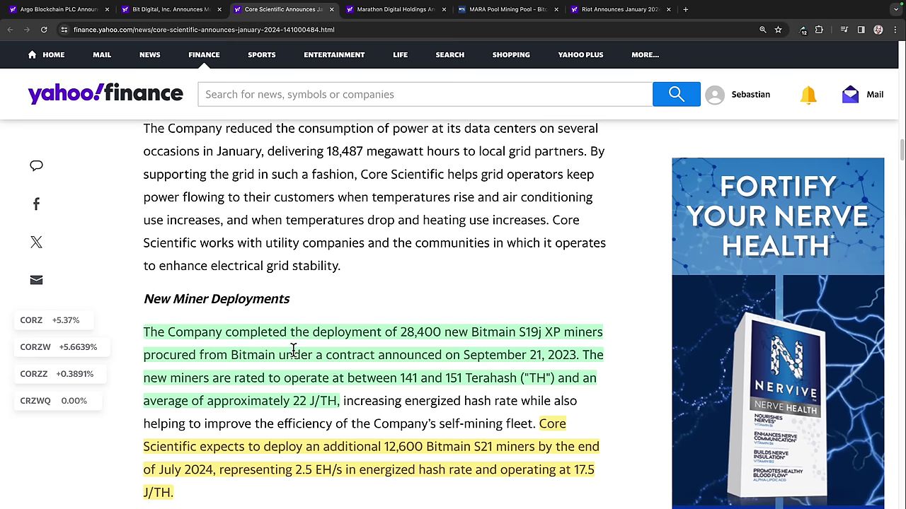
mouse_move(376, 346)
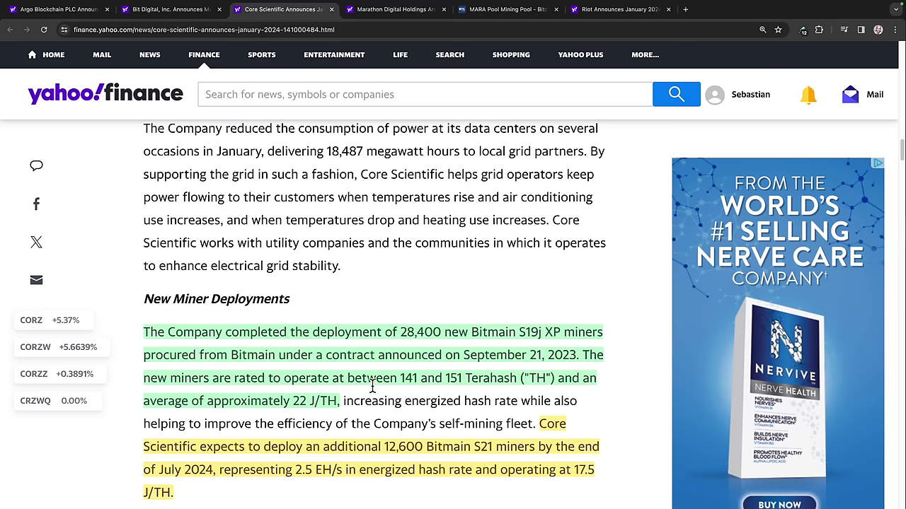
mouse_move(214, 406)
scroll(359, 396, "down", 1)
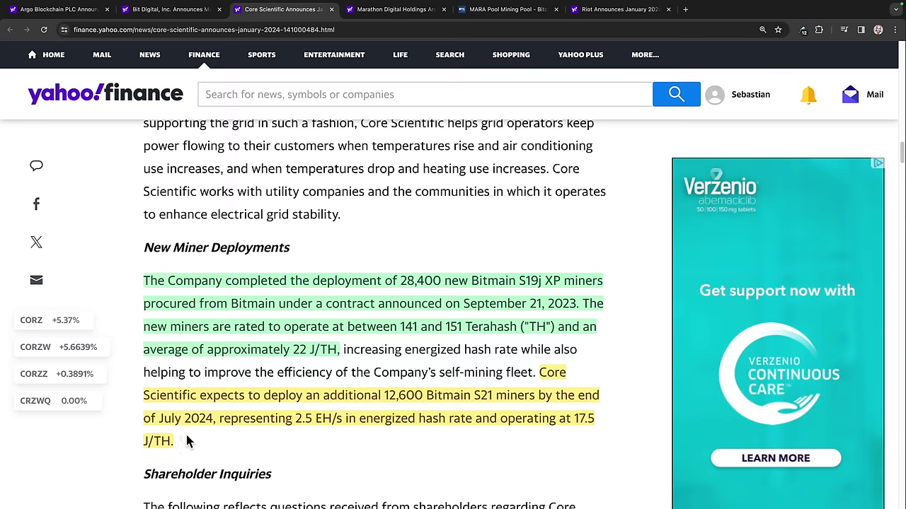
Read the Shareholder Inquiries section, including the question on new shares issued, and return to New Miner Deployments
scroll(205, 438, "down", 2)
scroll(210, 438, "down", 5)
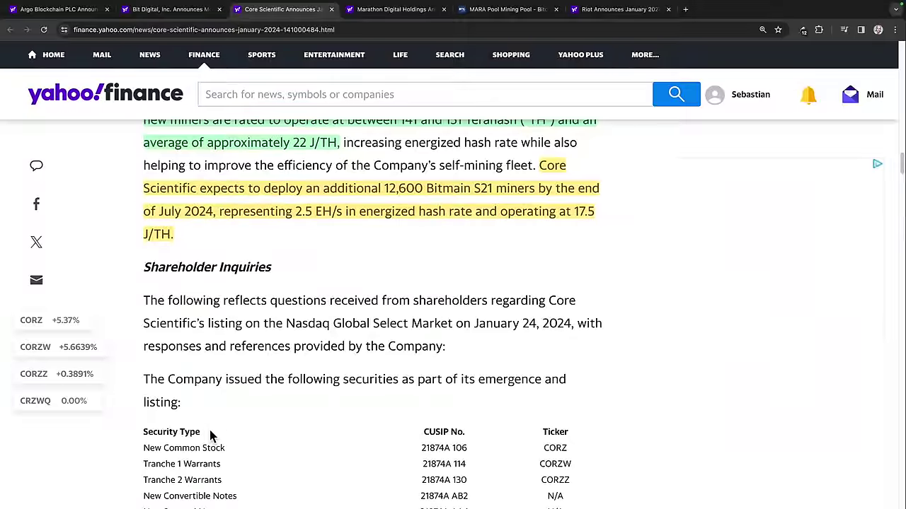
scroll(210, 437, "down", 2)
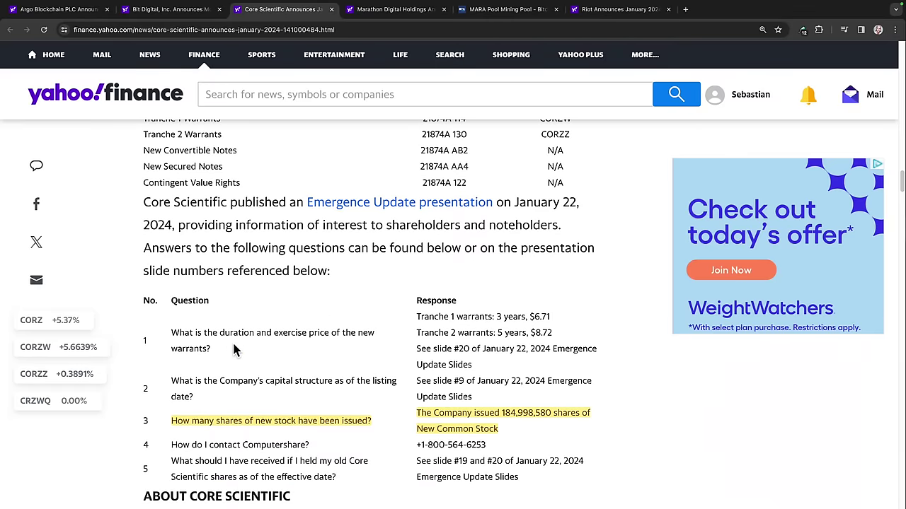
scroll(234, 343, "down", 1)
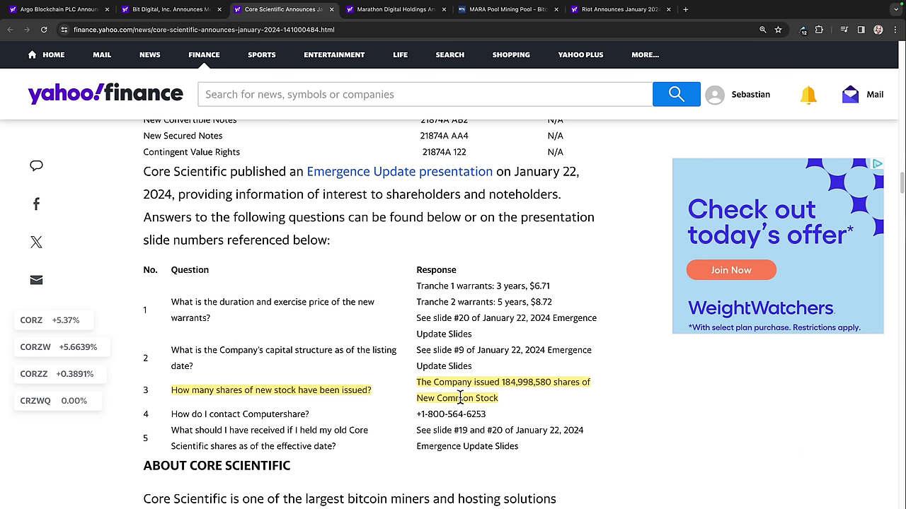
mouse_move(445, 392)
scroll(262, 274, "up", 5)
scroll(261, 274, "up", 1)
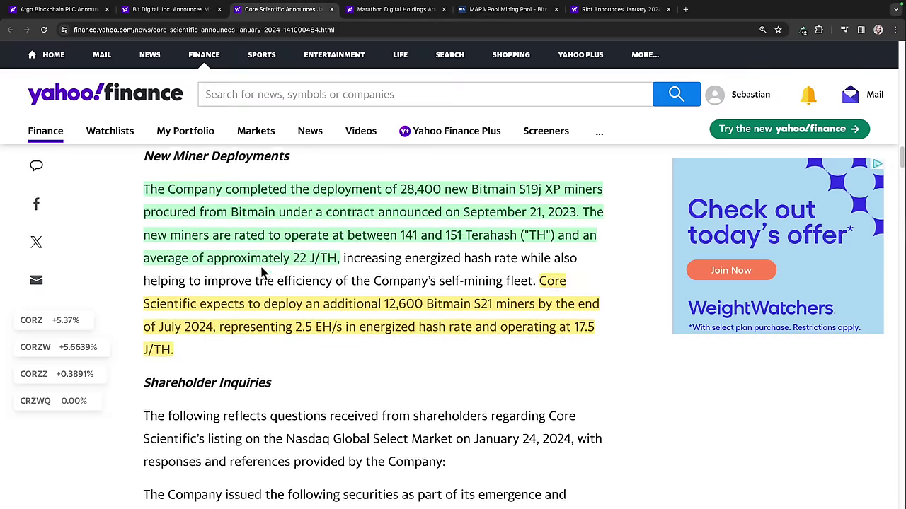
Switch back to the Numbers spreadsheet and open the Core Scientific sheet at its summary figures and BTC production charts
key("ctrl+Right")
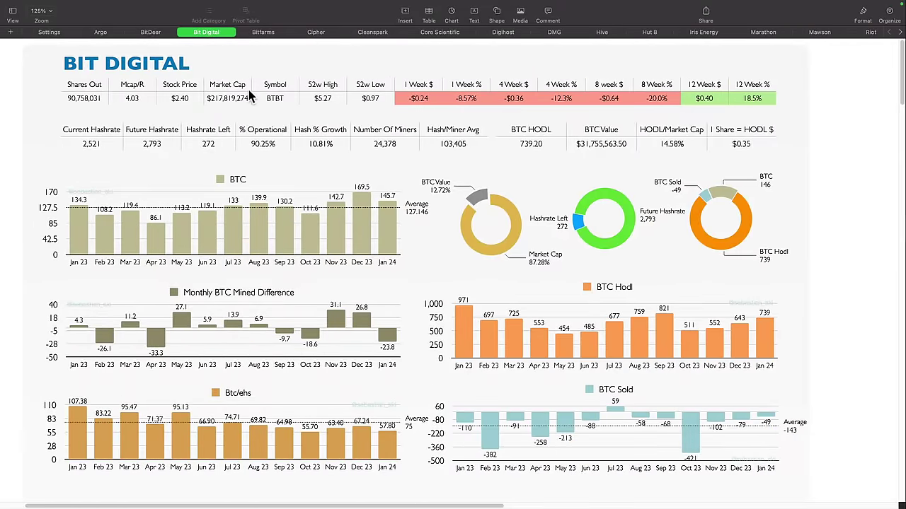
left_click(435, 33)
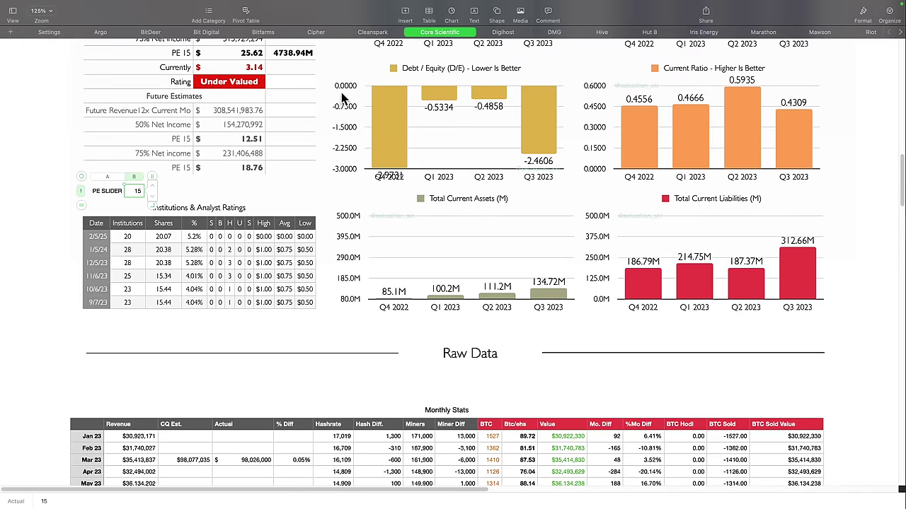
scroll(198, 265, "up", 10)
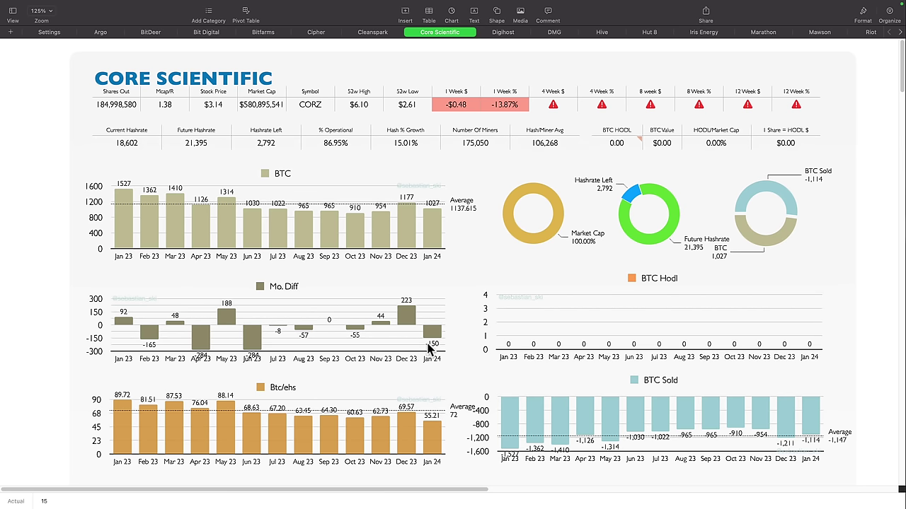
Review Core Scientific's BTC Sold, Hashrate, Hash Diff., Revenue and Last 4 Quarters revenue and operating cost charts
scroll(301, 363, "down", 3)
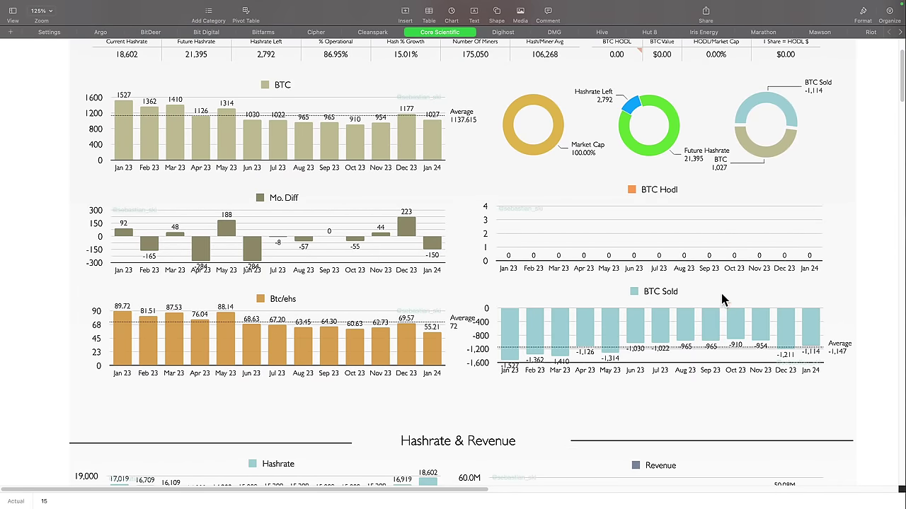
scroll(475, 341, "down", 5)
scroll(257, 324, "down", 2)
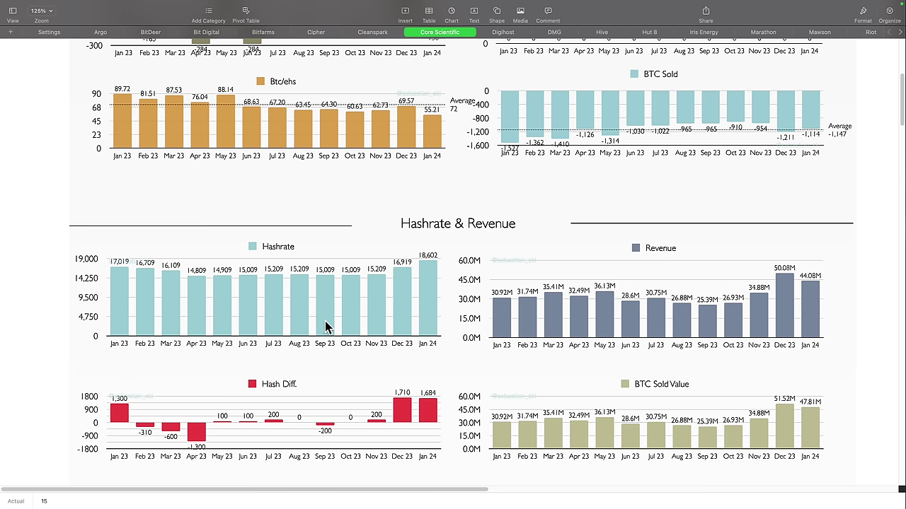
scroll(325, 325, "down", 5)
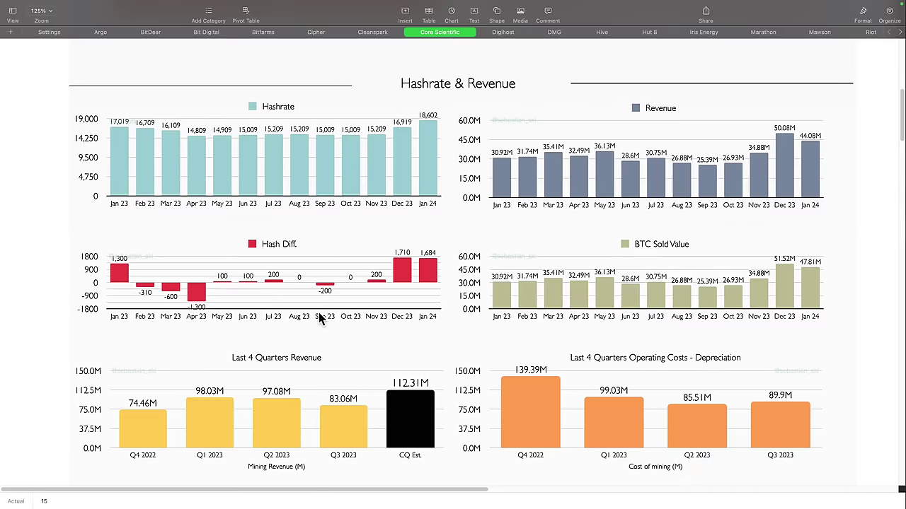
scroll(319, 318, "down", 5)
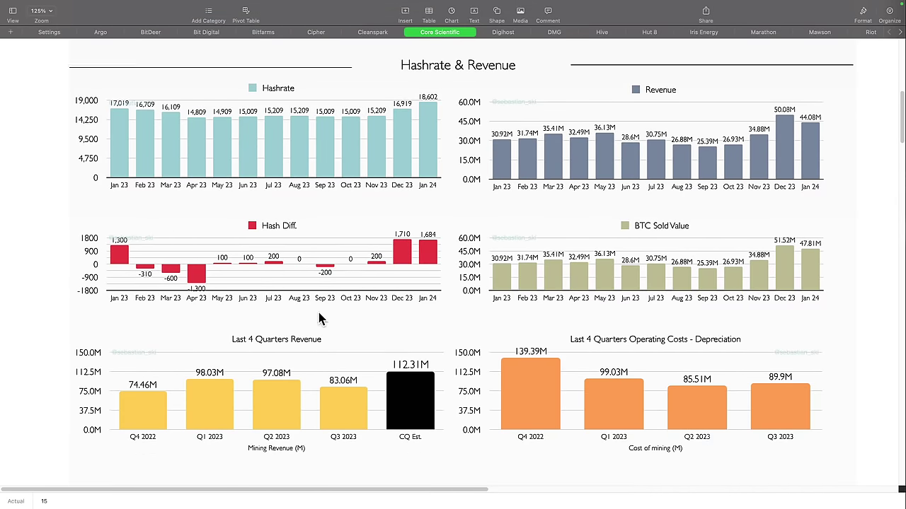
Review Core Scientific's Other Metrics section, including Stock Estimates, mining cost, debt/equity, current ratio, assets and liabilities, down to Raw Data
scroll(320, 316, "down", 6)
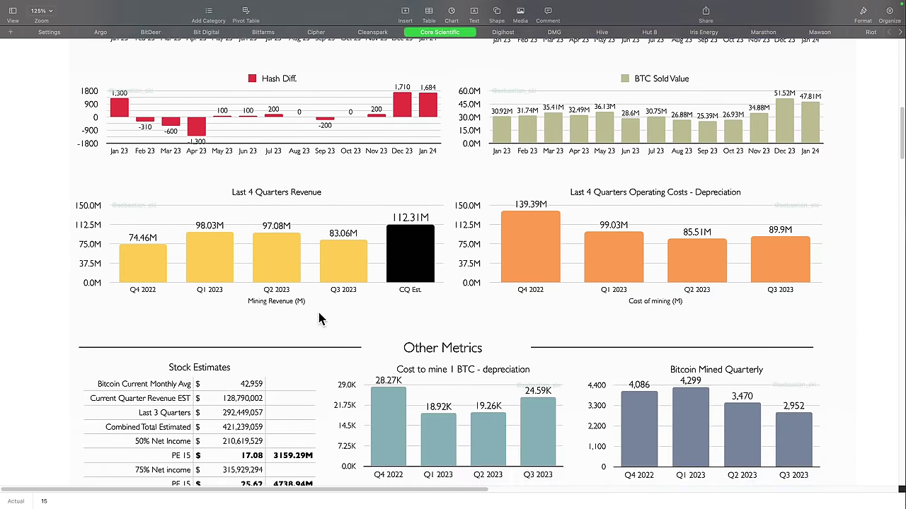
scroll(319, 317, "down", 6)
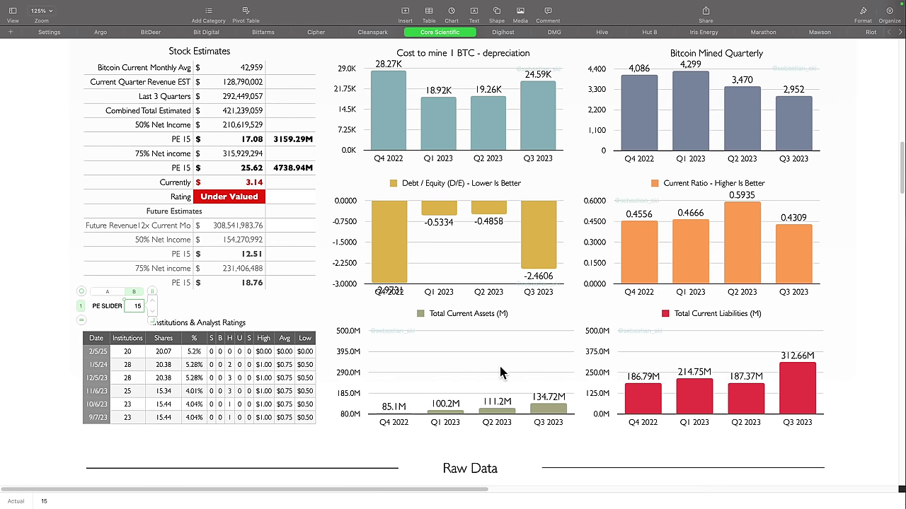
scroll(456, 371, "down", 10)
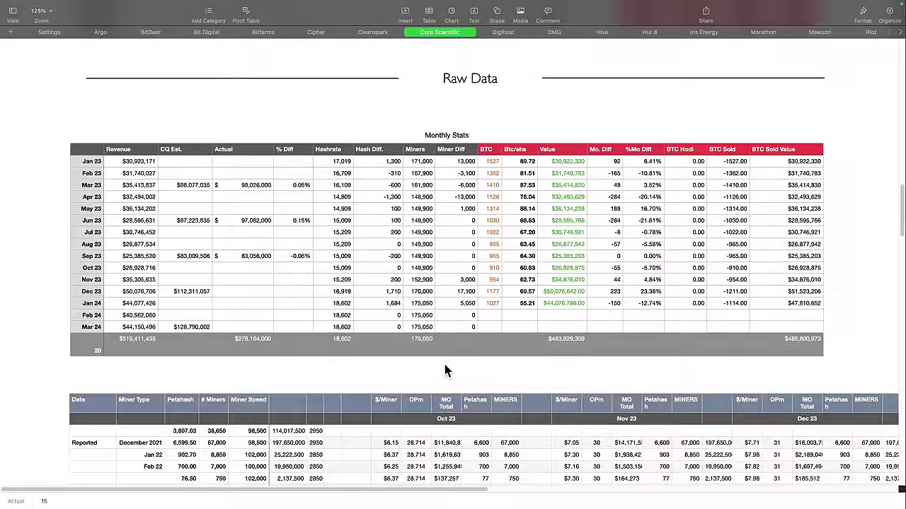
Examine the miner fleet table's monthly columns from Oct 23 through Mar 24 and return to the Monthly Stats table
scroll(445, 368, "down", 5)
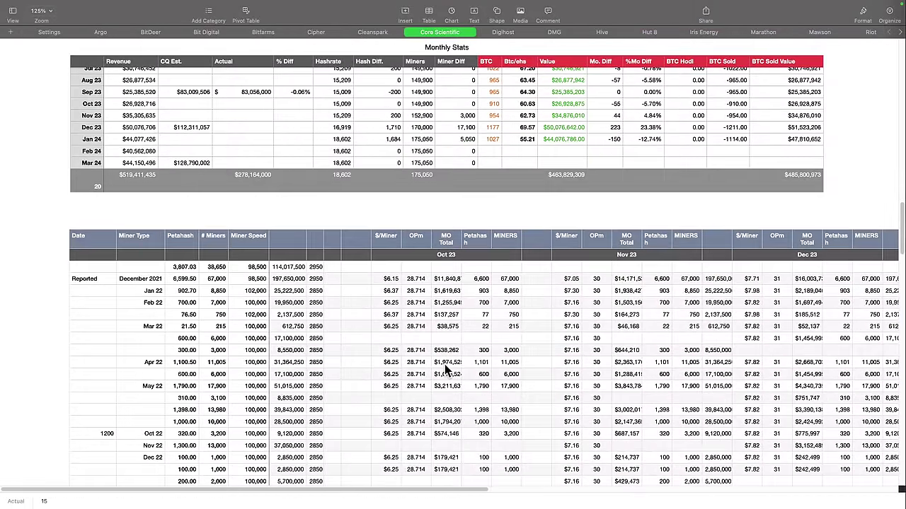
scroll(446, 369, "down", 3)
scroll(442, 365, "right", 2)
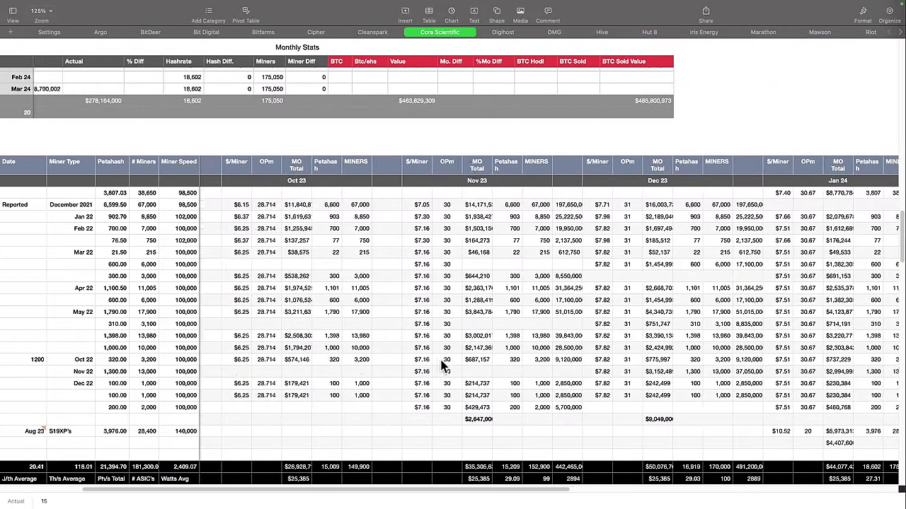
scroll(441, 364, "right", 9)
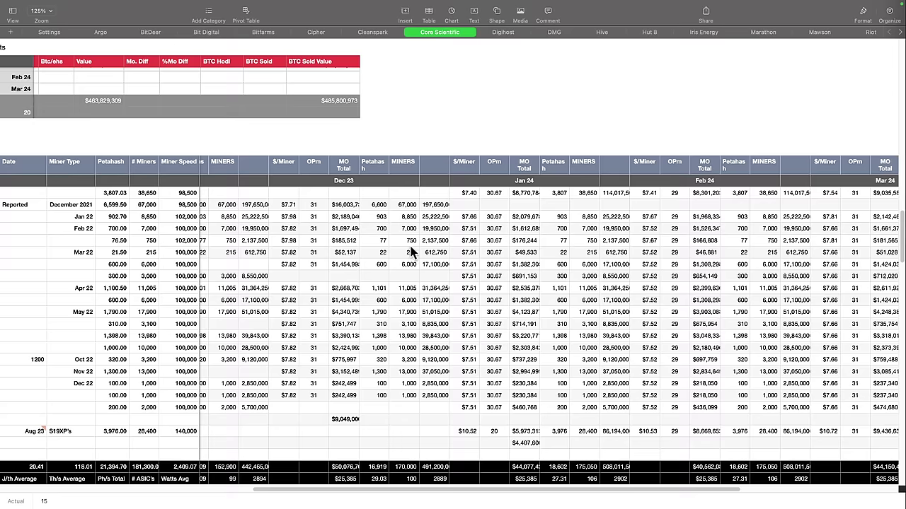
scroll(377, 228, "left", 10)
scroll(369, 215, "up", 8)
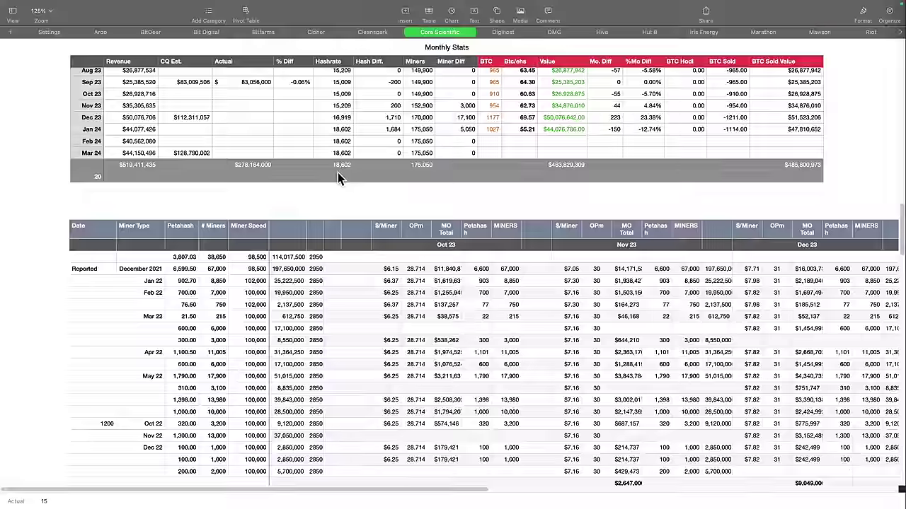
Set the PE SLIDER below Core Scientific's Stock Estimates to 20
scroll(338, 188, "up", 5)
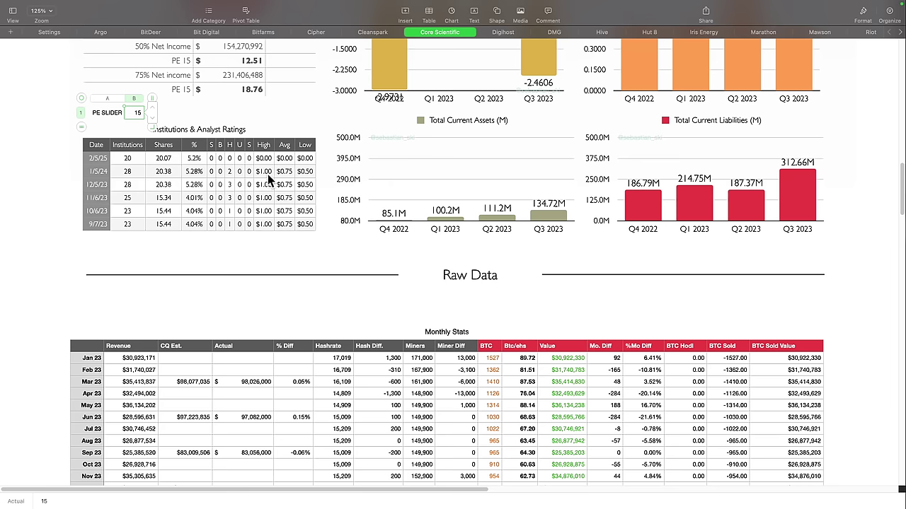
scroll(269, 180, "up", 4)
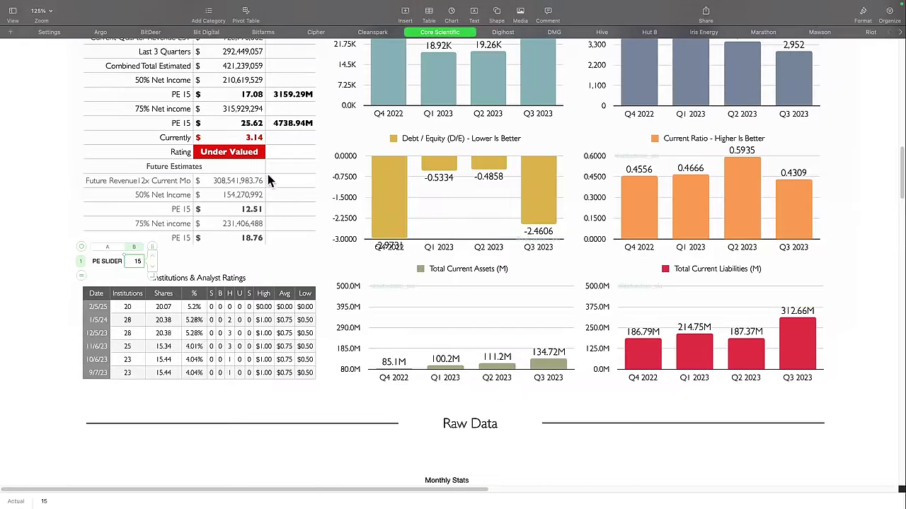
left_click(152, 257)
left_click(152, 257)
left_click(152, 257)
left_click(153, 258)
left_click(153, 258)
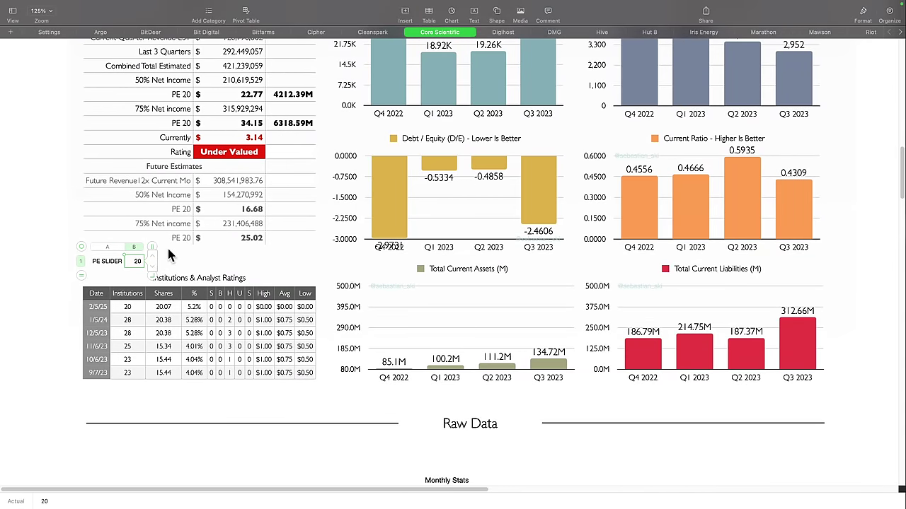
Review Core Scientific's Stock Estimates and Future Estimates at PE 20, and return to the sheet's summary figures
scroll(173, 251, "up", 3)
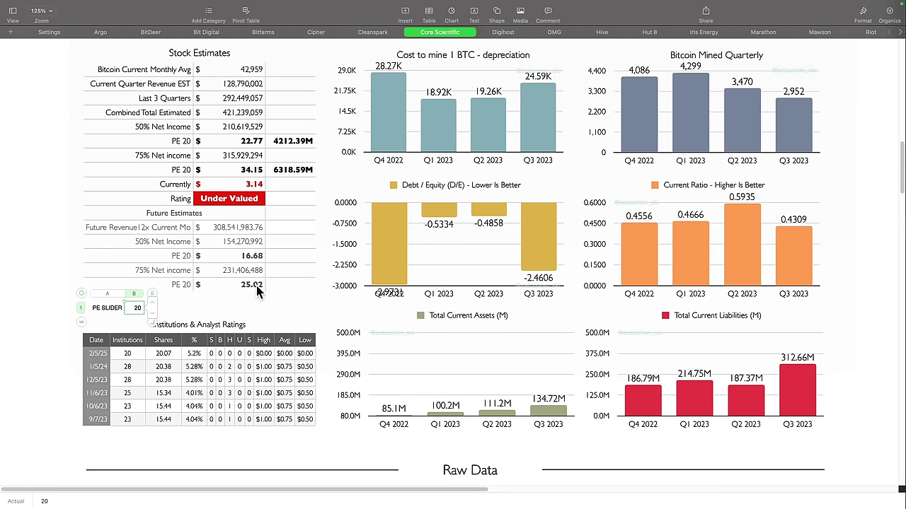
scroll(260, 283, "up", 4)
scroll(263, 272, "up", 2)
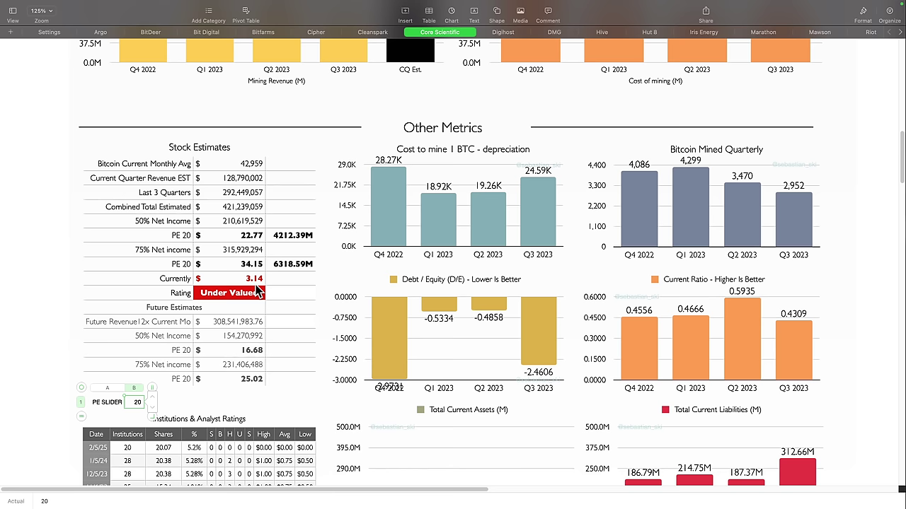
scroll(246, 298, "up", 5)
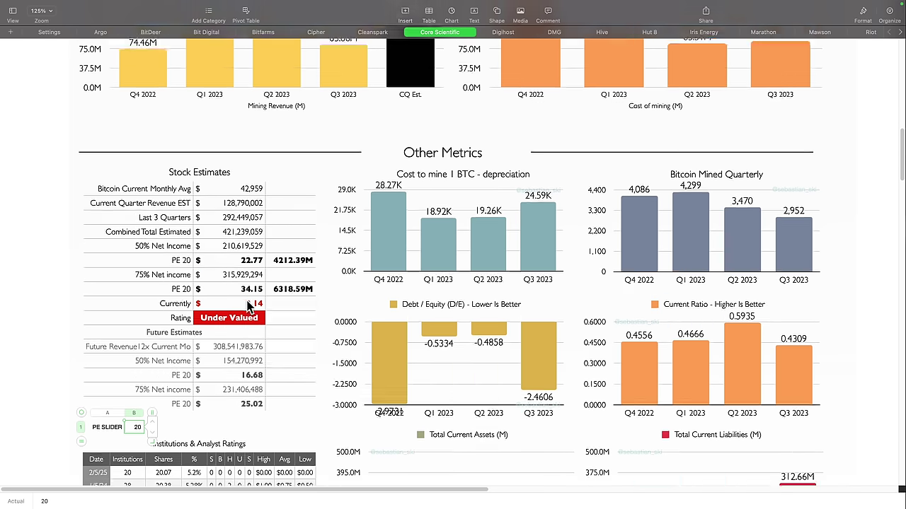
scroll(247, 306, "up", 10)
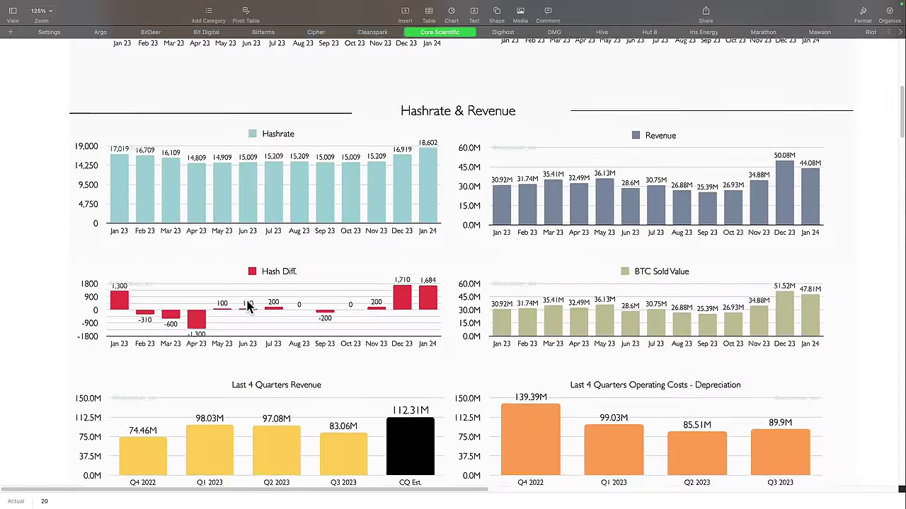
scroll(247, 306, "up", 3)
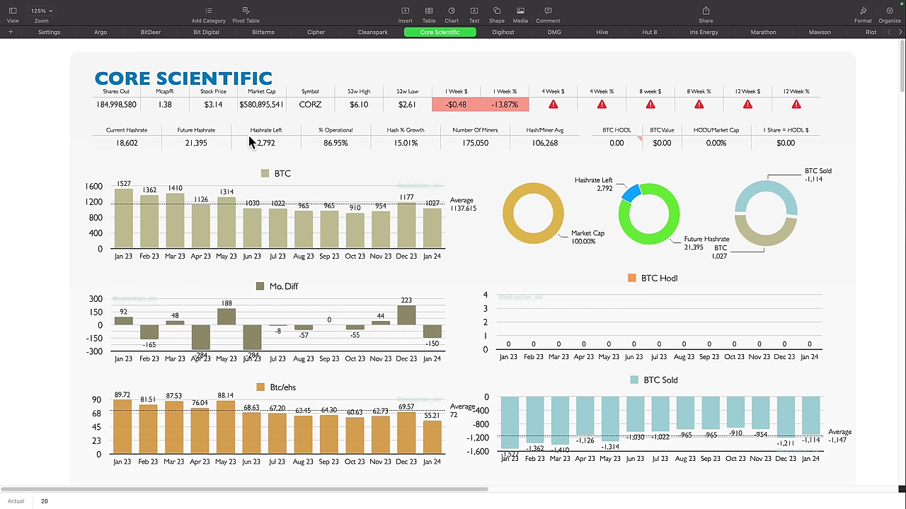
Switch to Chrome, open the Marathon Digital Holdings January 2024 production article and read its headline bullet points
key("ctrl+Left")
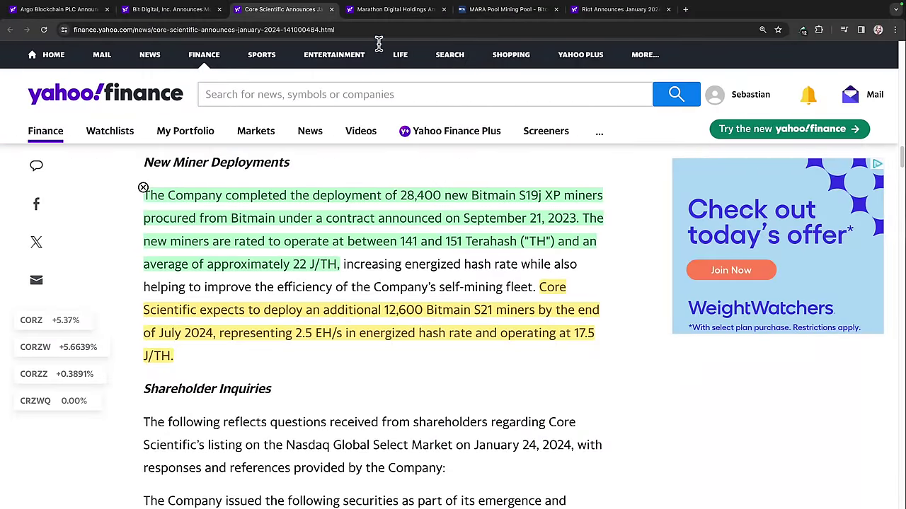
left_click(396, 9)
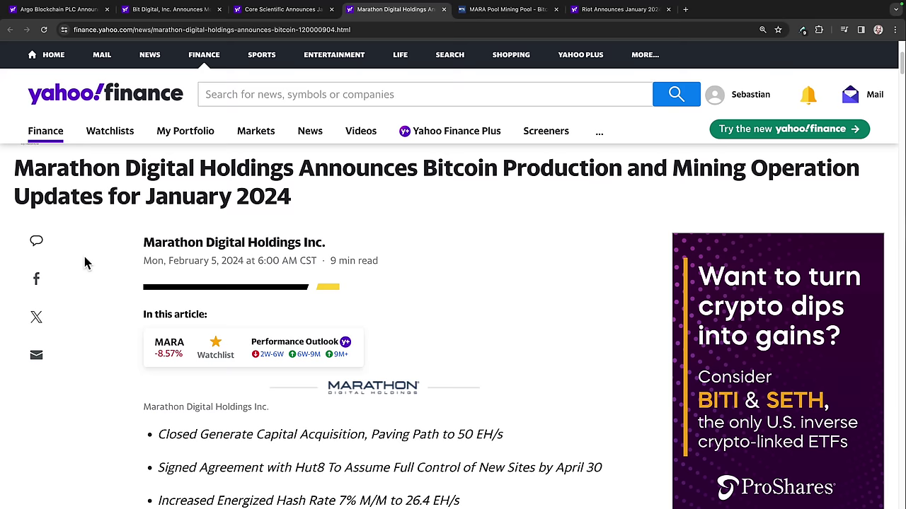
scroll(116, 337, "down", 1)
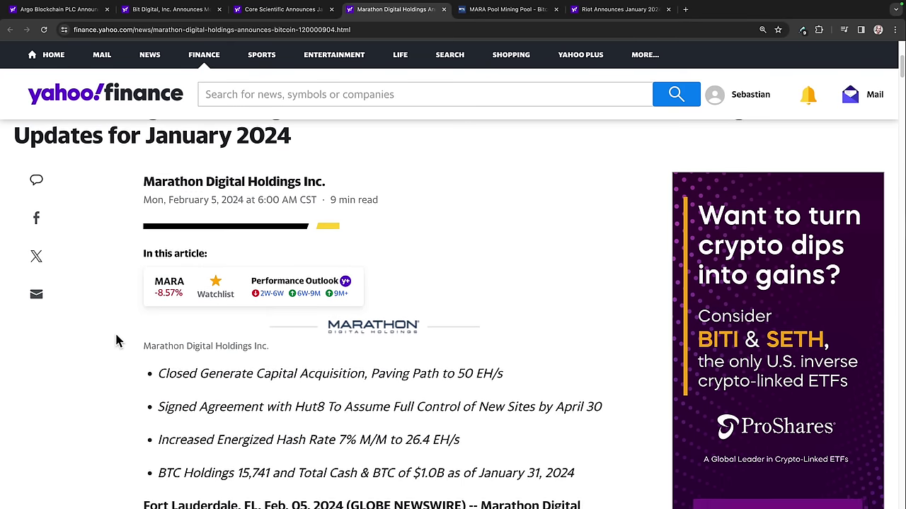
scroll(117, 340, "down", 1)
scroll(116, 341, "down", 1)
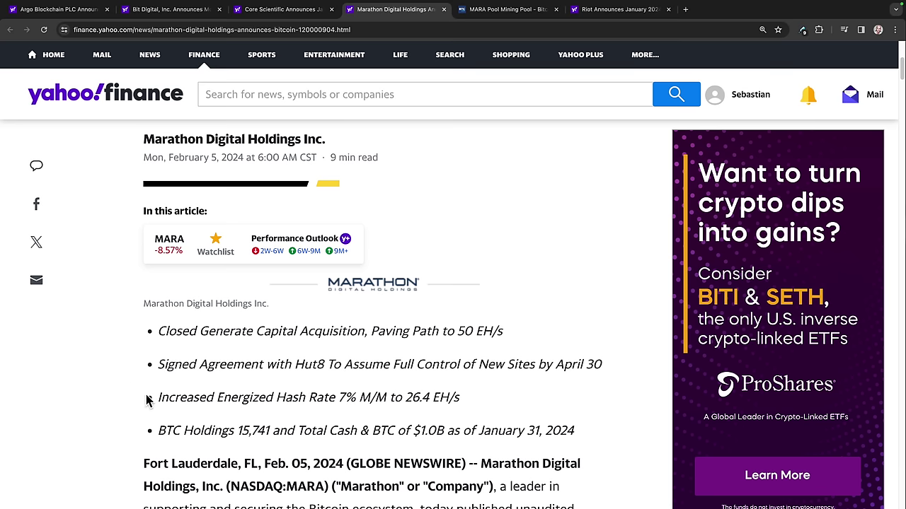
scroll(155, 397, "down", 3)
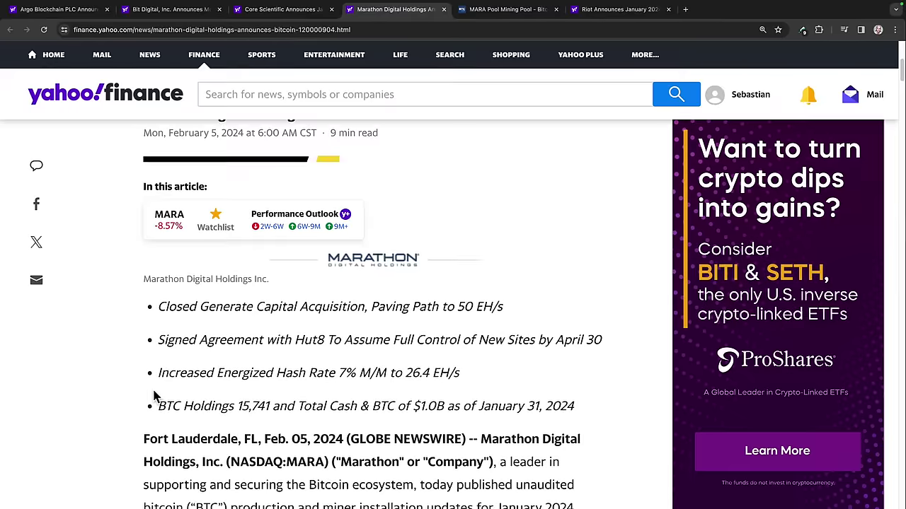
Read the Marathon article's Management Commentary on energized hash rate, temporary disruptions and January production
scroll(142, 394, "down", 3)
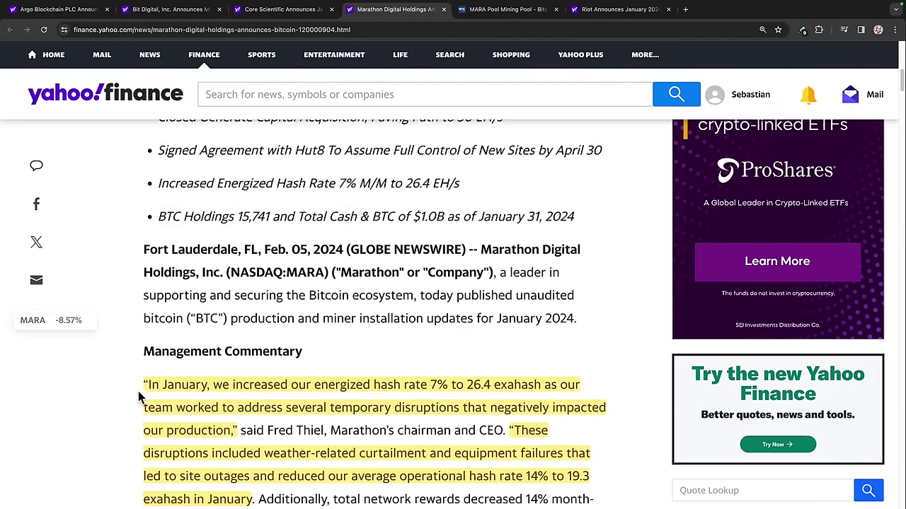
scroll(128, 400, "down", 2)
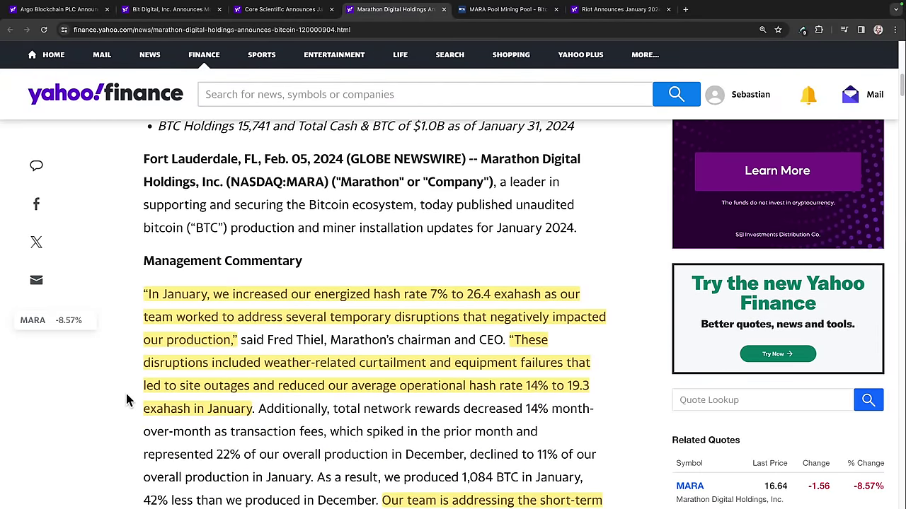
scroll(127, 401, "down", 1)
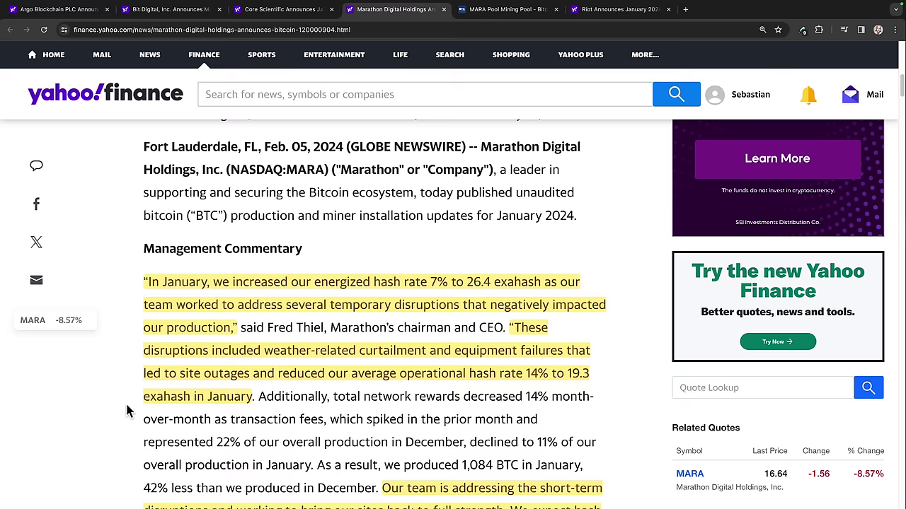
scroll(126, 406, "down", 3)
scroll(126, 413, "down", 2)
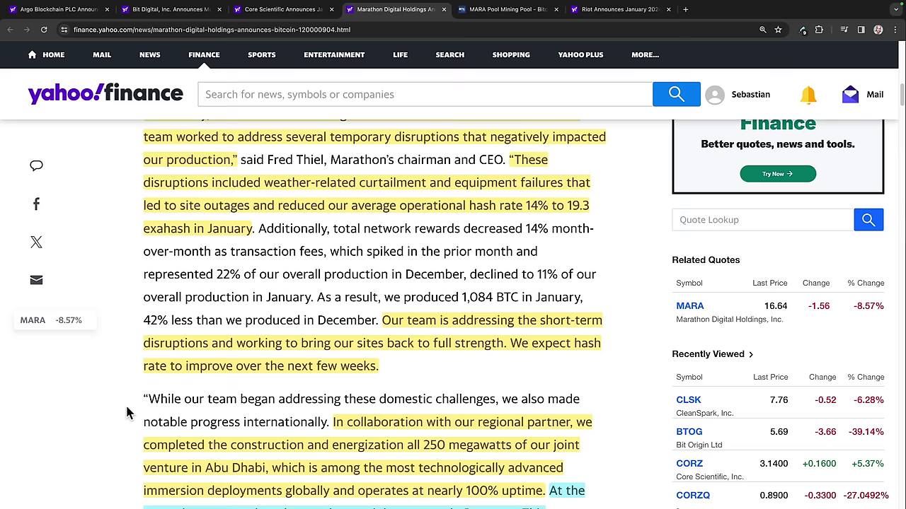
Read about Marathon's Abu Dhabi and Paraguay joint ventures and continue to the Figure 1: Operational Highlights table
scroll(126, 413, "down", 3)
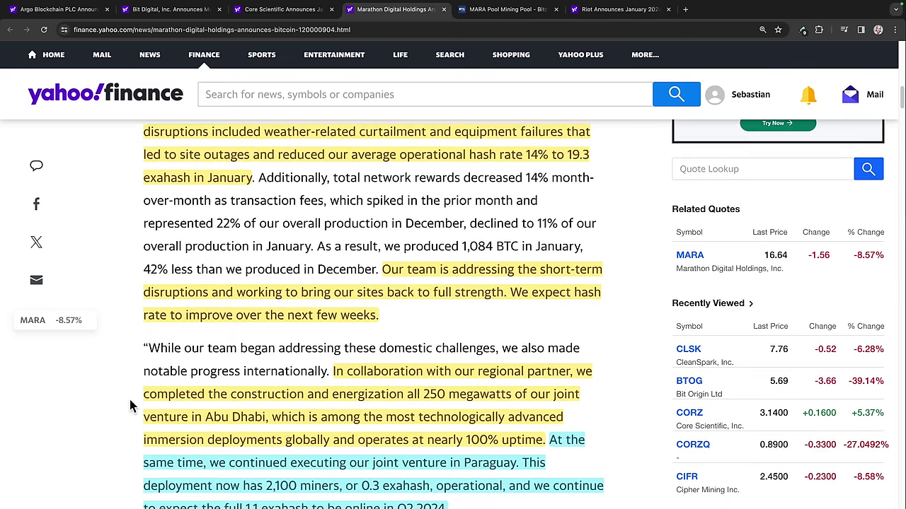
scroll(129, 406, "down", 1)
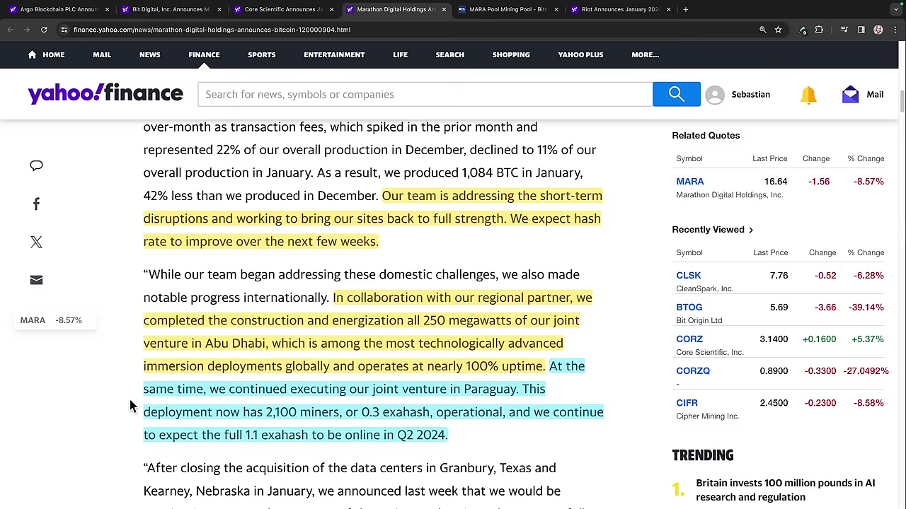
scroll(130, 406, "down", 5)
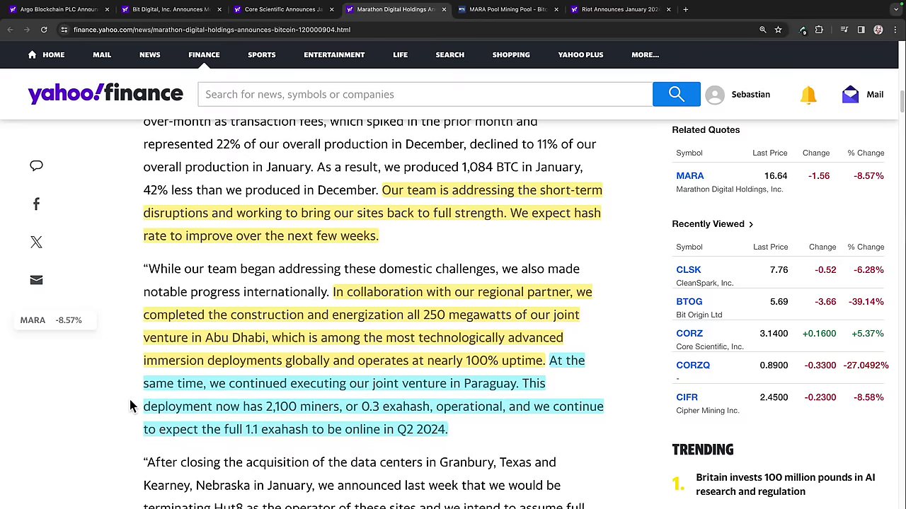
scroll(130, 406, "down", 4)
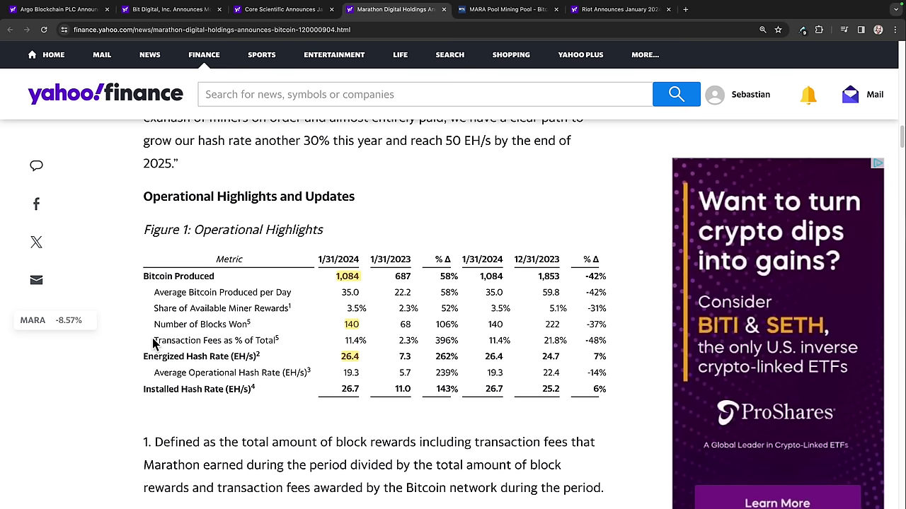
Open the MARA Pool page on BTC.com and examine its Mined Blocks and the Blocks List, including the latest block's age
left_click(479, 15)
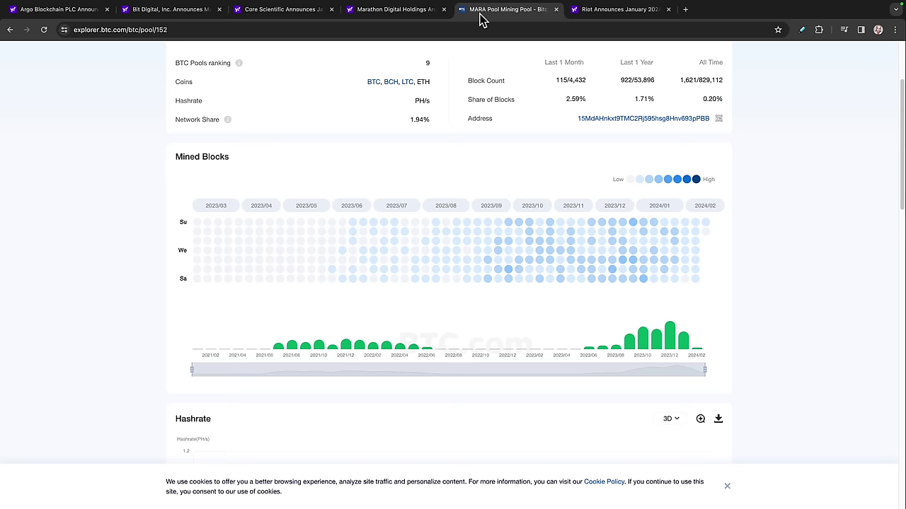
scroll(276, 306, "up", 3)
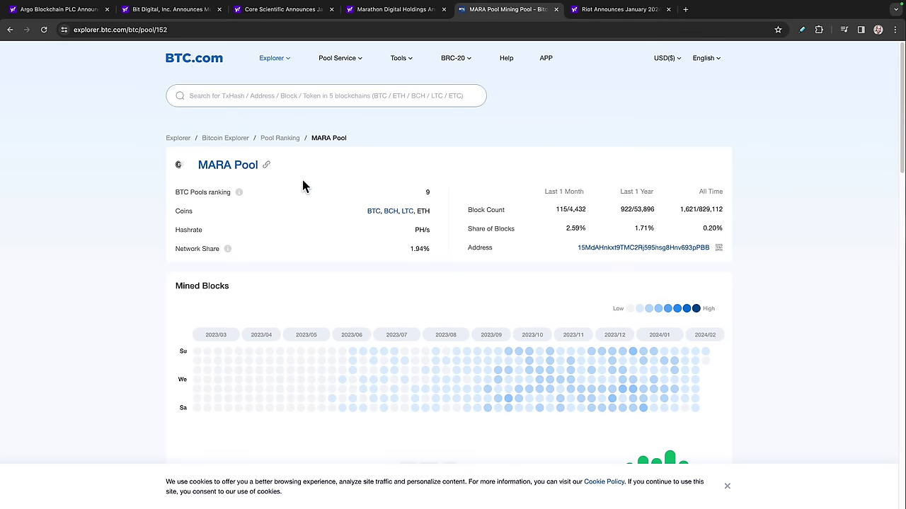
scroll(302, 185, "down", 12)
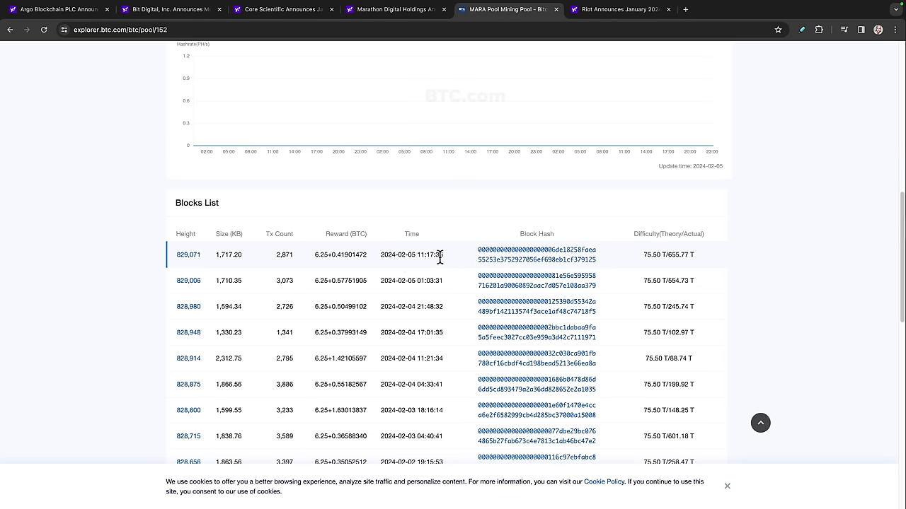
mouse_move(410, 261)
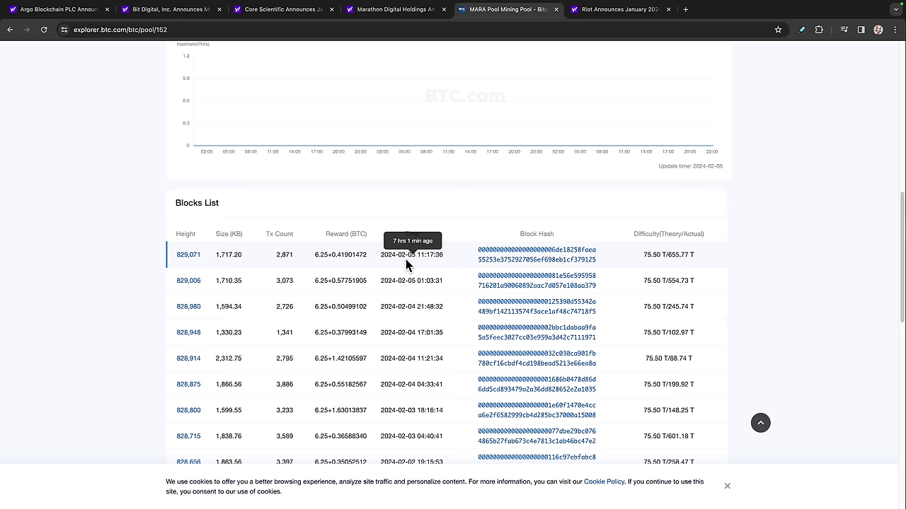
Open block 829,071 from the Blocks List and examine its summary and coinbase transaction
left_click(188, 254)
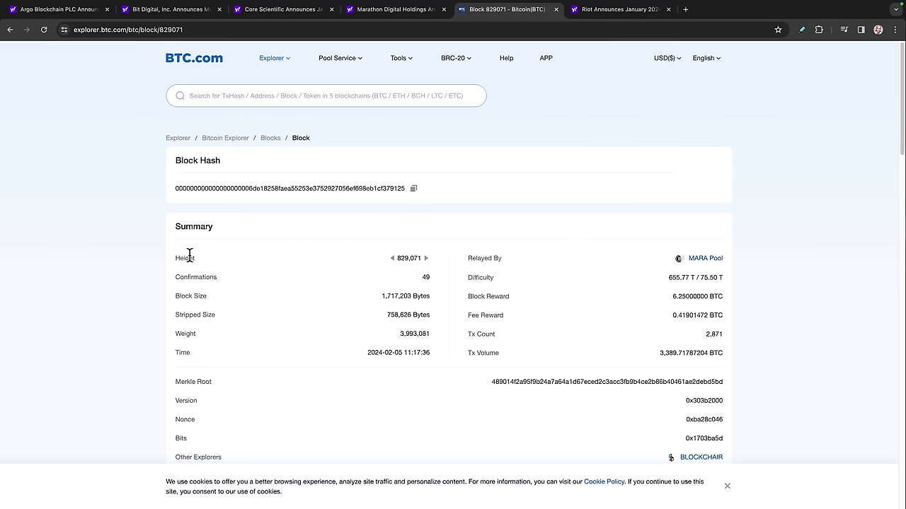
scroll(319, 316, "down", 3)
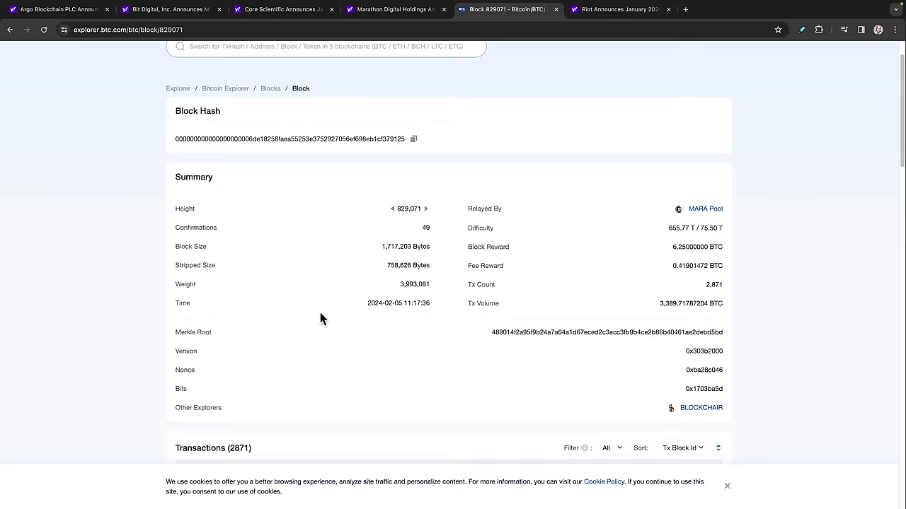
scroll(319, 317, "down", 2)
scroll(319, 316, "up", 3)
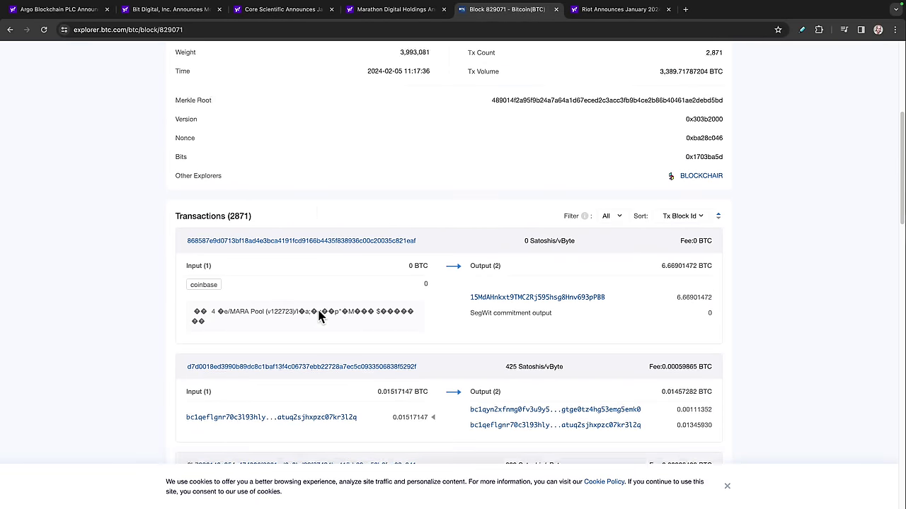
Check block 829,071's timestamp in UTC and enlarge the page to 175% to read its Summary
mouse_move(390, 220)
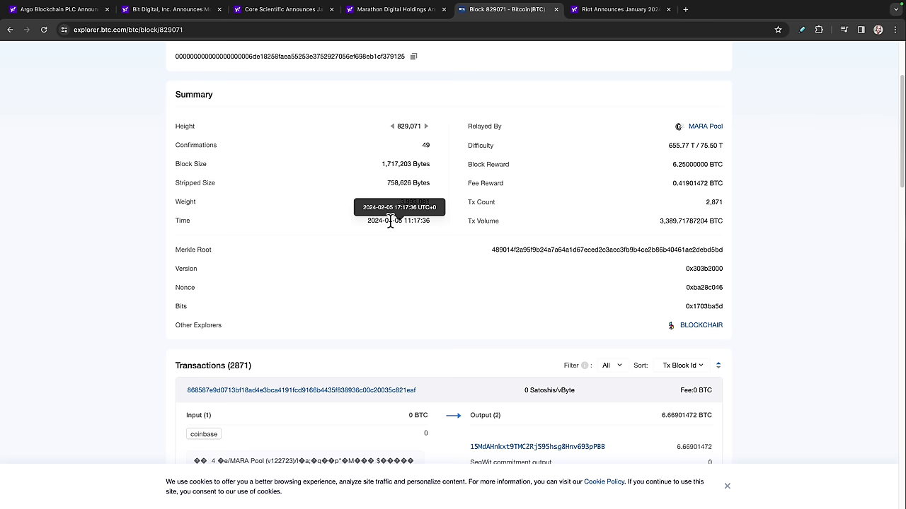
key("ctrl+plus")
key("ctrl+plus")
key("ctrl+plus")
key("ctrl+plus")
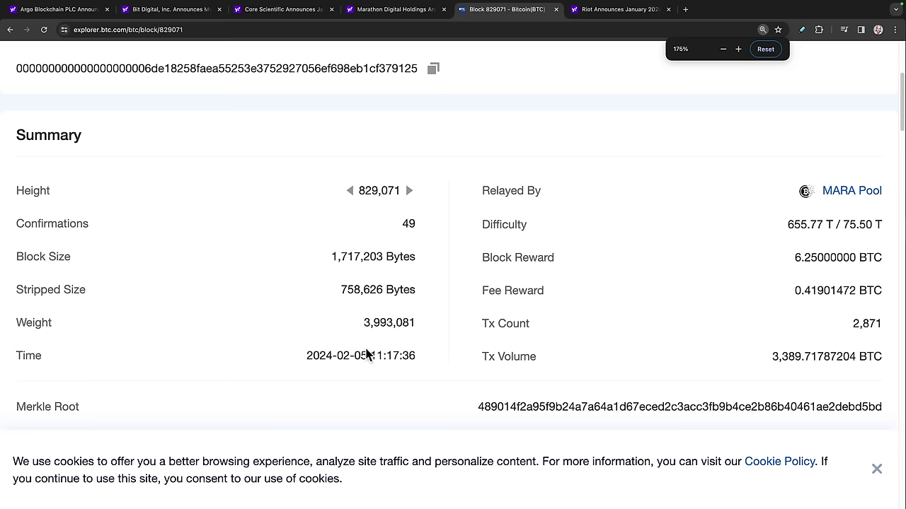
mouse_move(360, 357)
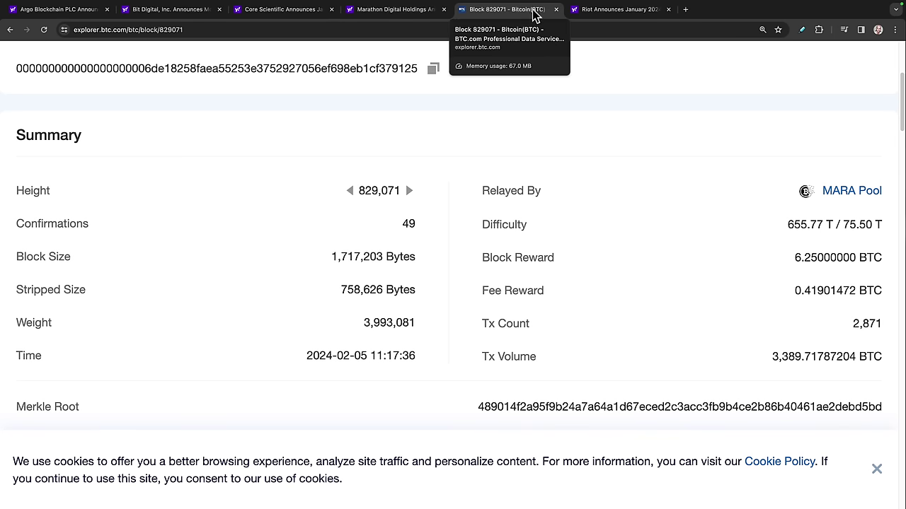
Return to the Marathon article and read on to Figure 2: Operational Details by Site and the highlighted bitcoin holdings paragraph
left_click(399, 14)
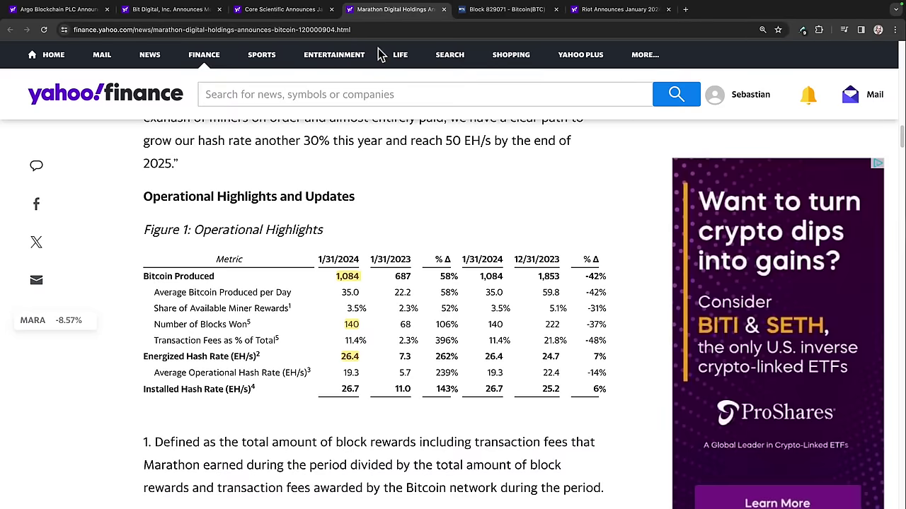
scroll(324, 329, "down", 5)
scroll(324, 329, "down", 2)
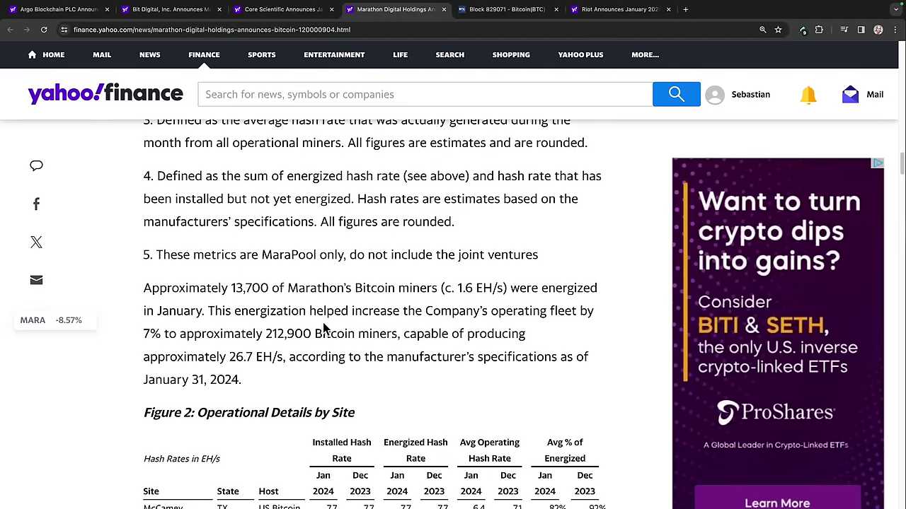
scroll(324, 329, "down", 4)
scroll(324, 329, "down", 1)
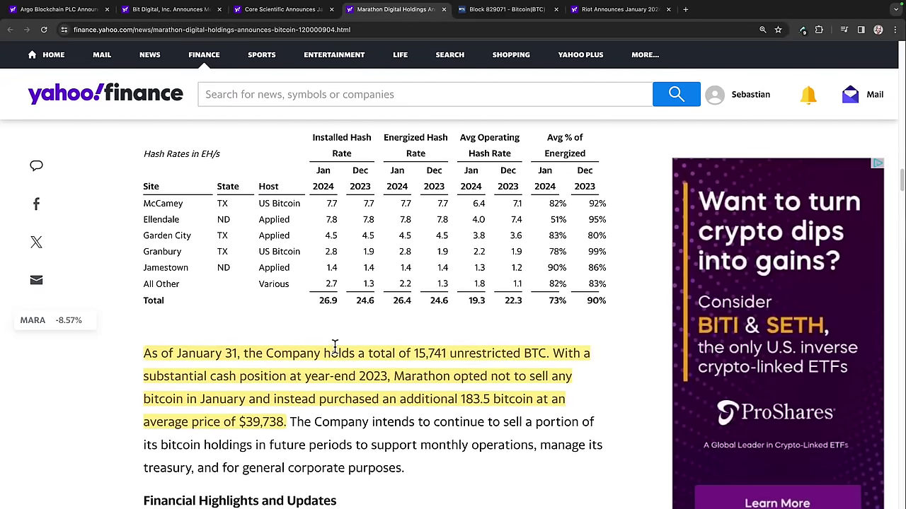
mouse_move(335, 345)
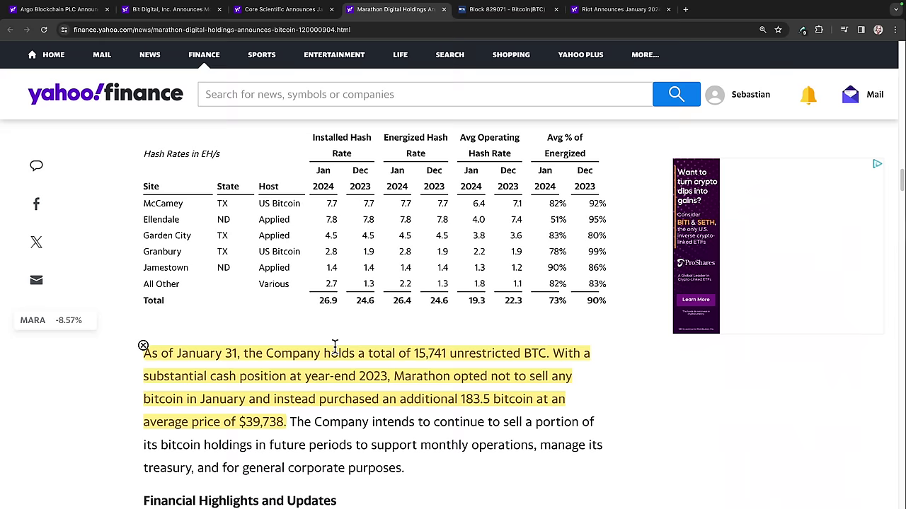
Read the Figure 3: Financial Highlights table and the paragraph below it on Marathon's cash and the Generate Capital site acquisition
scroll(326, 347, "down", 2)
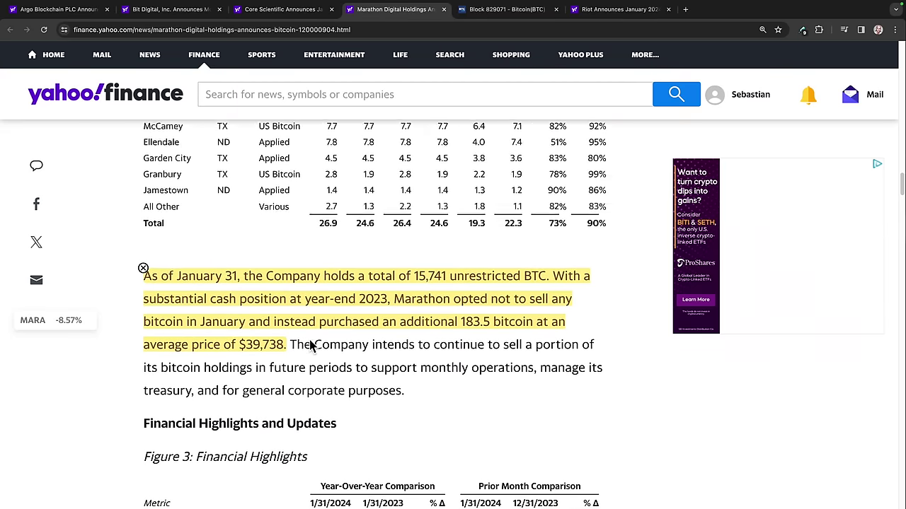
scroll(311, 346, "down", 1)
scroll(309, 340, "down", 4)
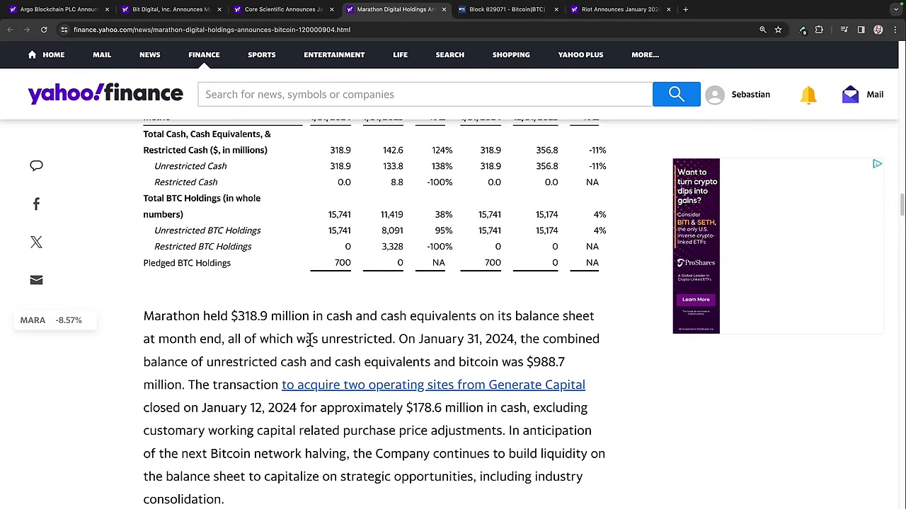
scroll(309, 340, "down", 6)
Go back to the Figure 2 table and compare January and December hash rates across Marathon's sites
scroll(310, 340, "up", 6)
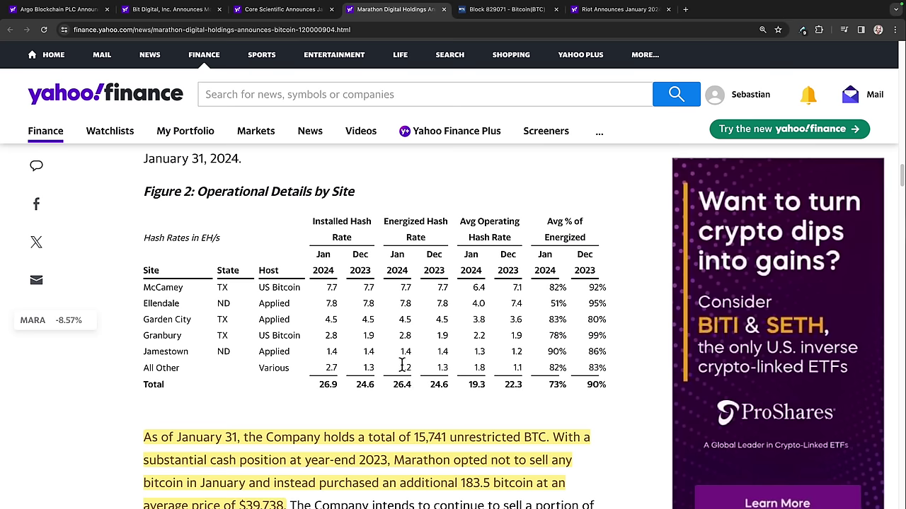
scroll(352, 352, "down", 1)
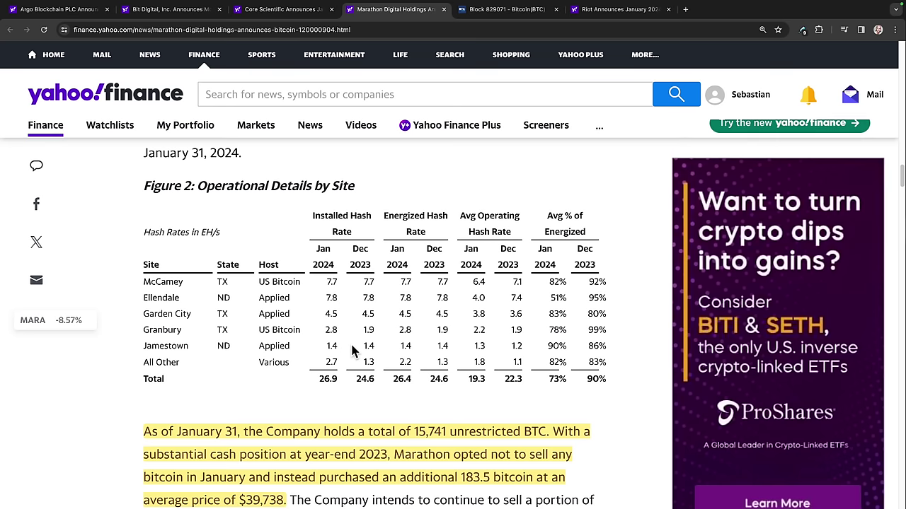
scroll(352, 352, "up", 1)
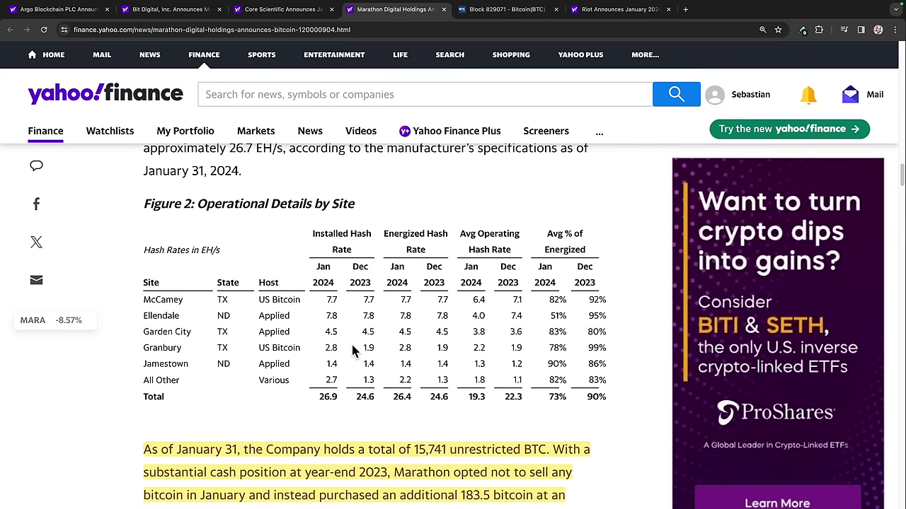
scroll(351, 342, "up", 1)
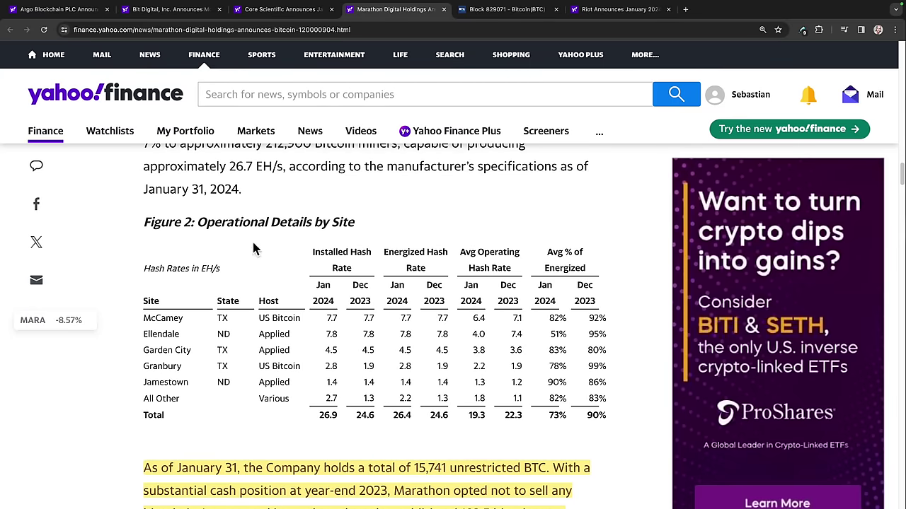
Switch to the Numbers spreadsheet and open the Marathon sheet
key("ctrl+Right")
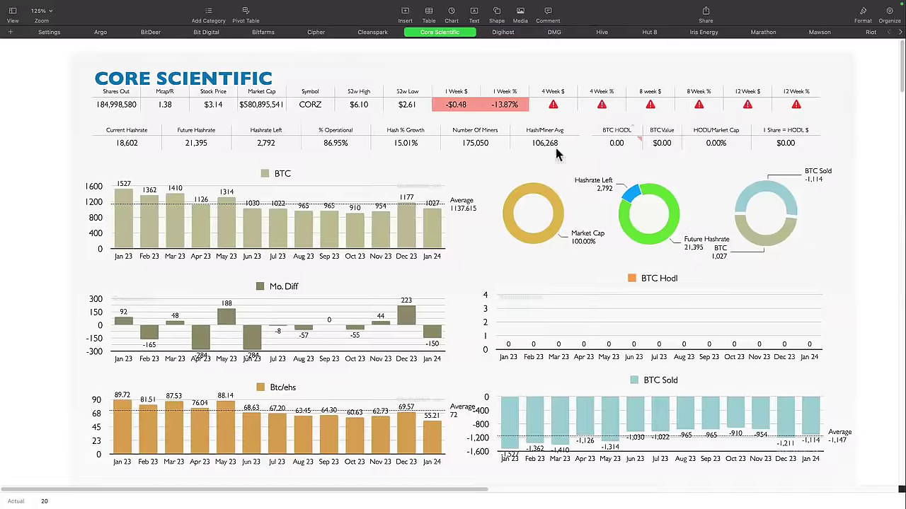
left_click(766, 33)
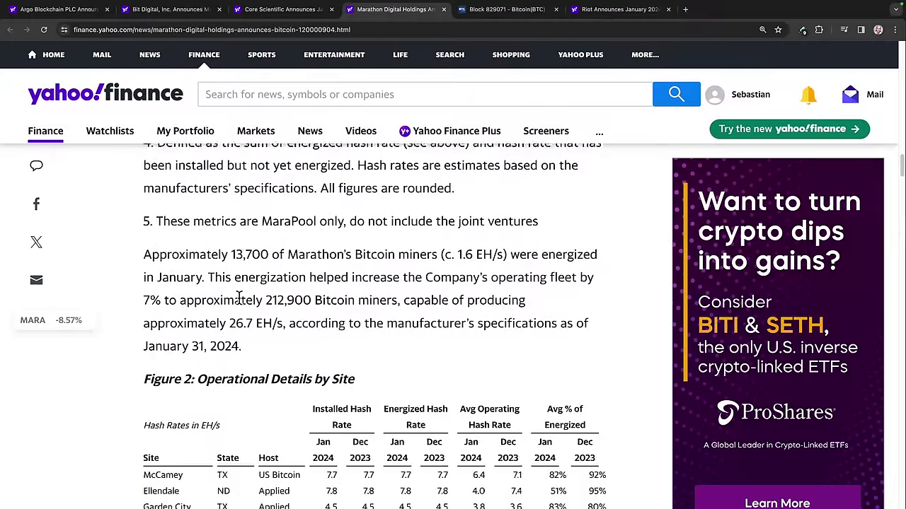
Review the Marathon article again from its opening highlights and Management Commentary down to the Figure 3: Financial Highlights table
scroll(239, 295, "up", 10)
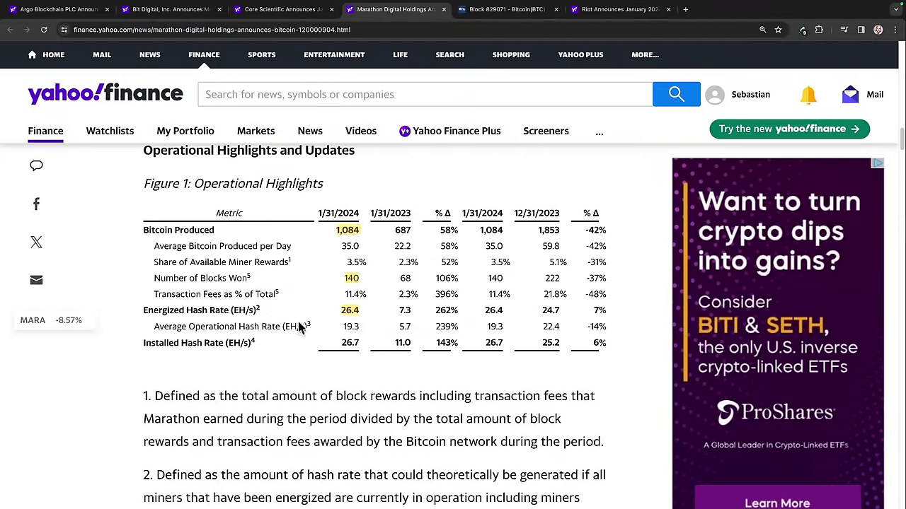
scroll(301, 327, "up", 7)
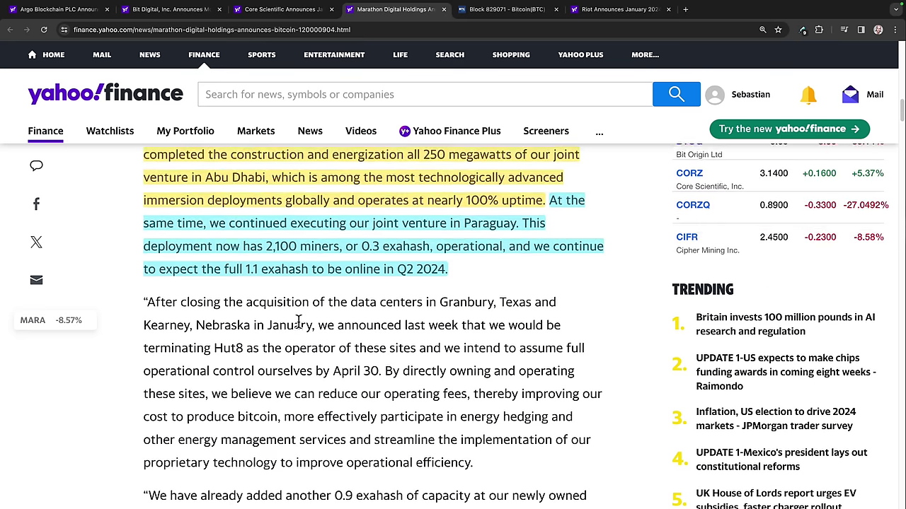
scroll(298, 322, "up", 8)
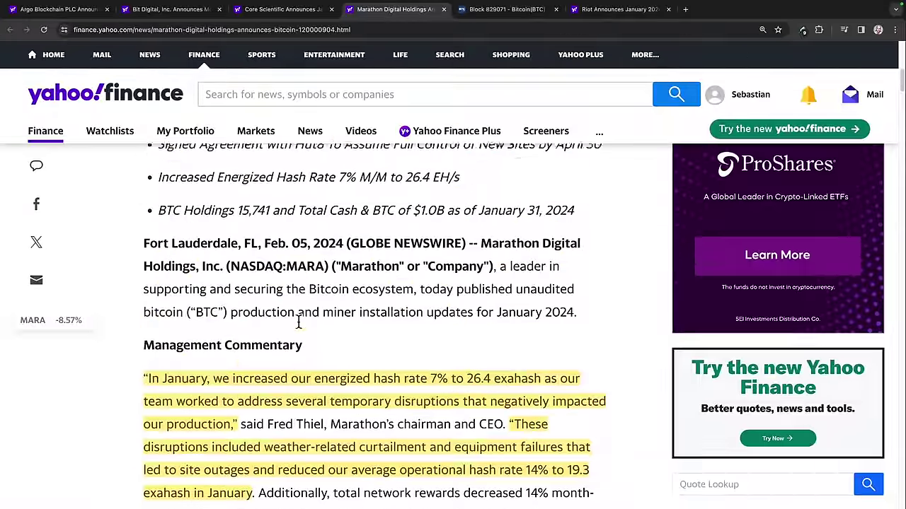
scroll(299, 322, "up", 2)
scroll(298, 322, "down", 10)
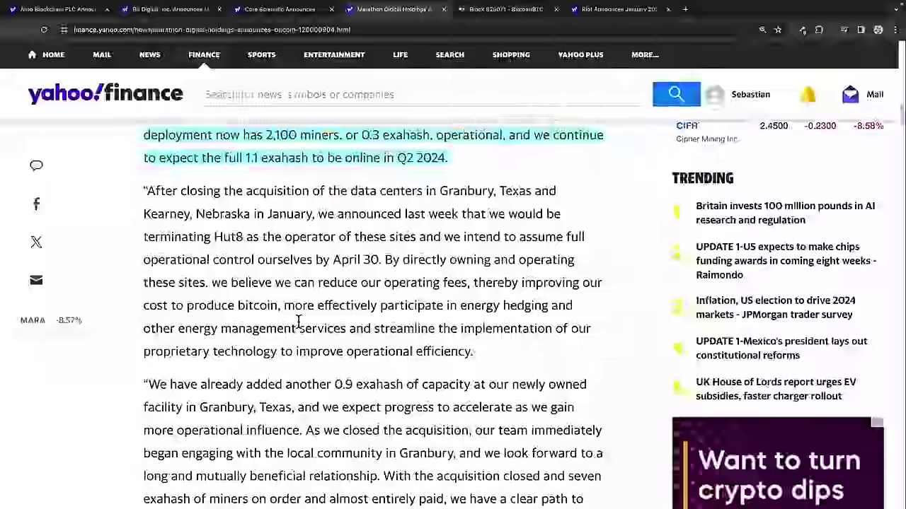
scroll(299, 322, "down", 9)
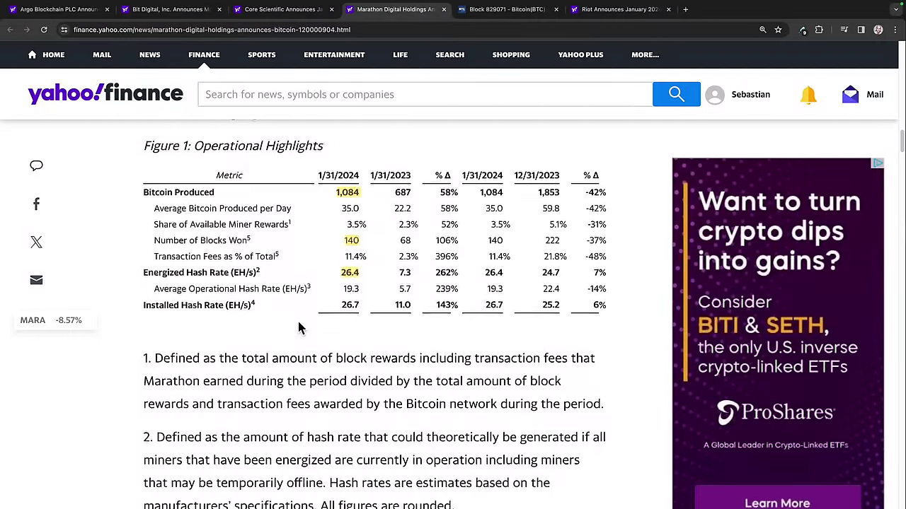
scroll(299, 327, "down", 10)
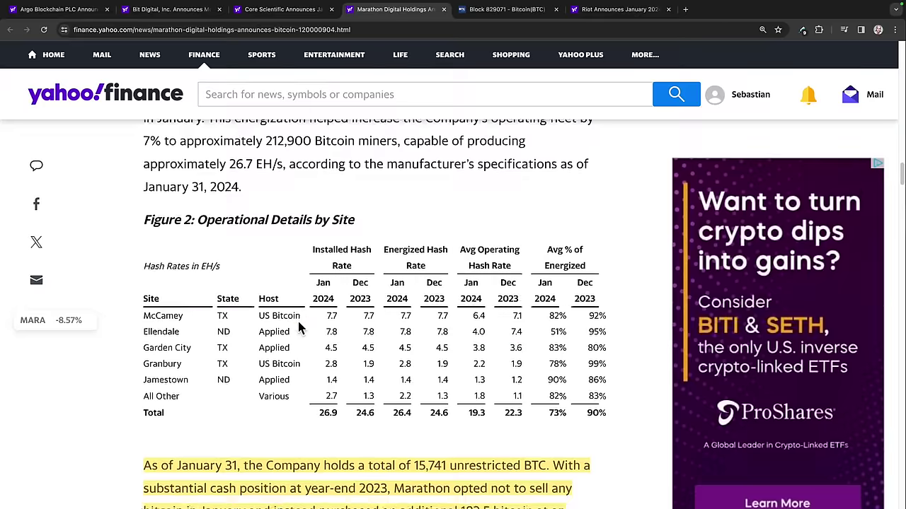
scroll(299, 326, "down", 8)
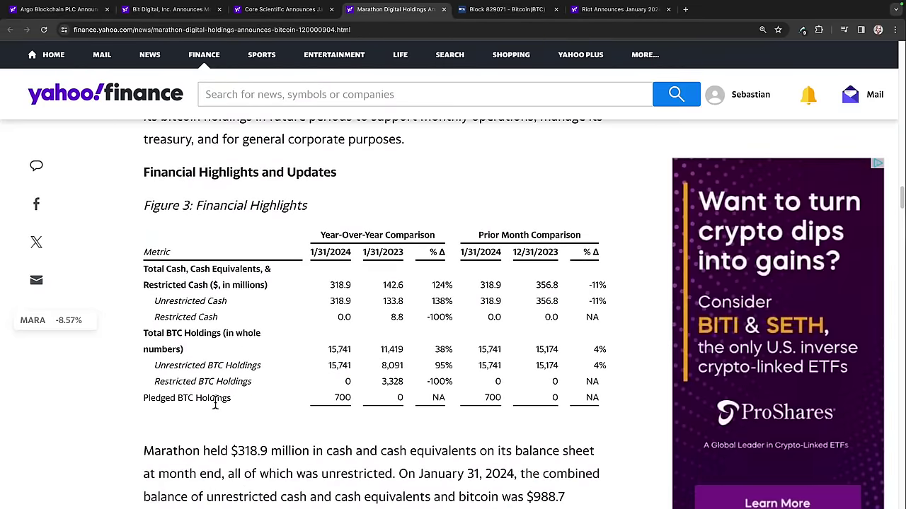
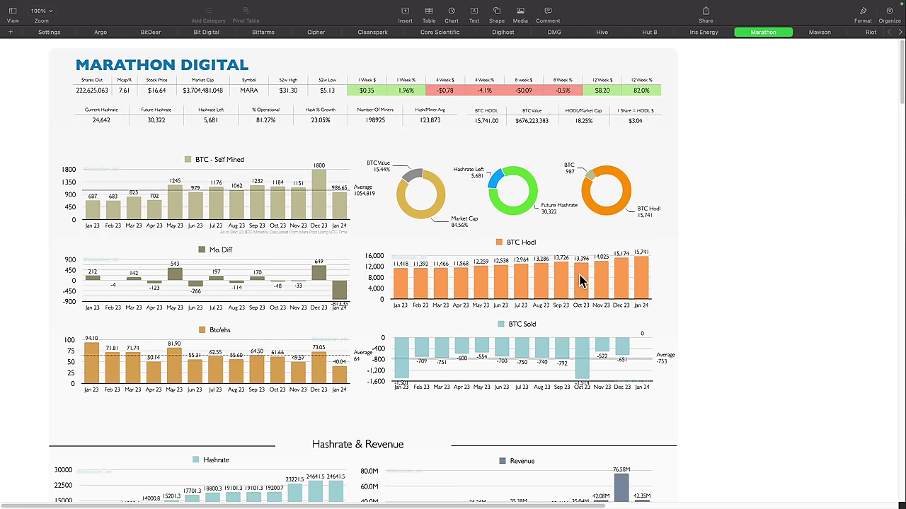
Examine the Marathon sheet's BTC Hodl, BTC Sold and Hashrate & Revenue charts and set the sheet zoom to 125%
scroll(315, 290, "down", 3)
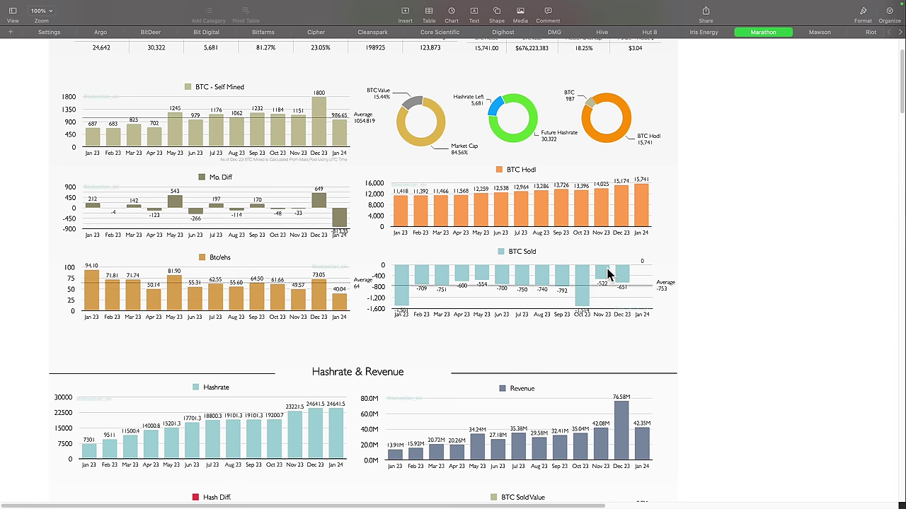
scroll(291, 298, "down", 3)
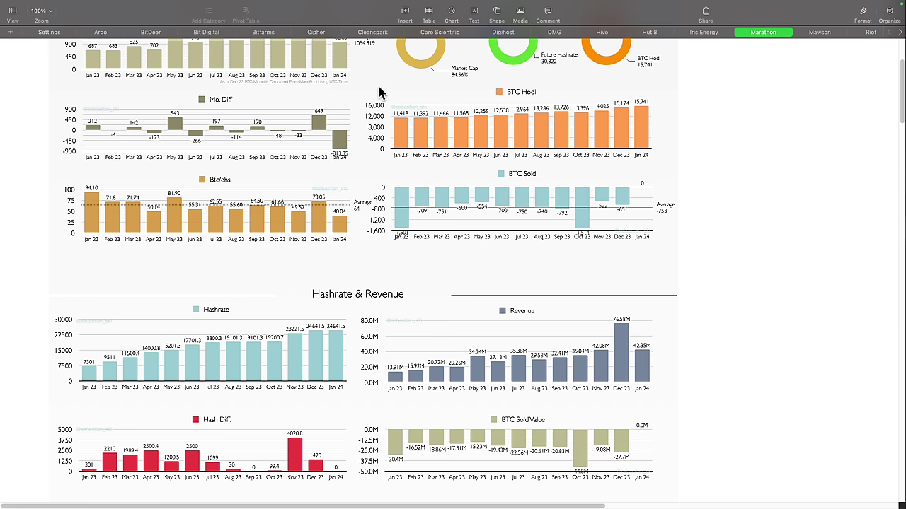
left_click(48, 11)
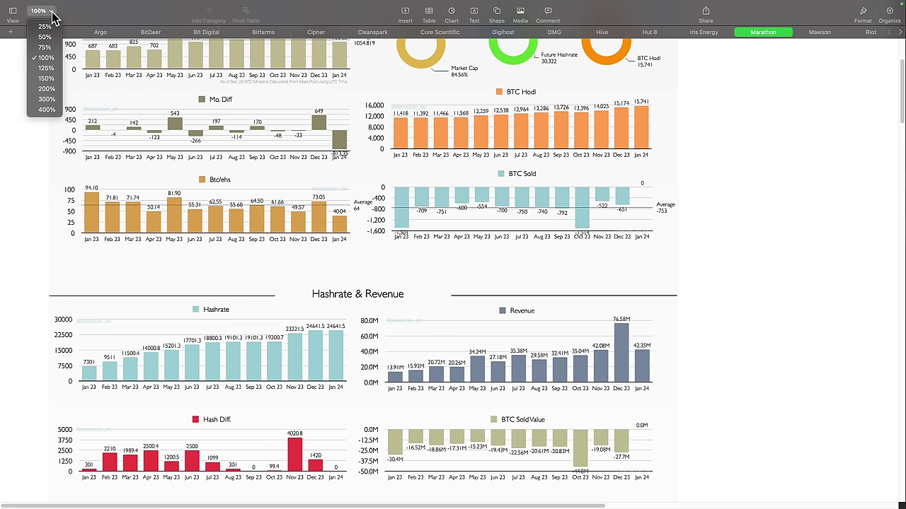
left_click(46, 68)
scroll(201, 134, "left", 2)
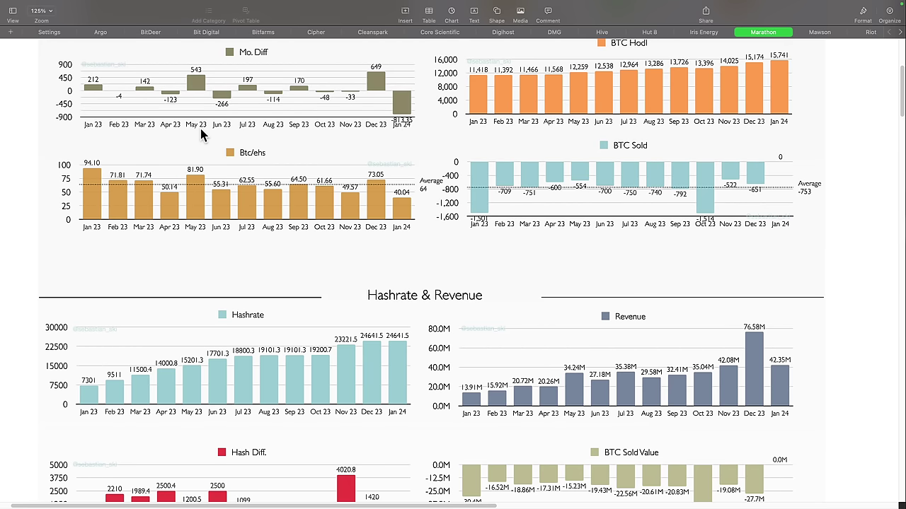
Examine the Marathon sheet from the Hashrate & Revenue charts through Other Metrics to the Raw Data monthly stats
scroll(449, 372, "down", 10)
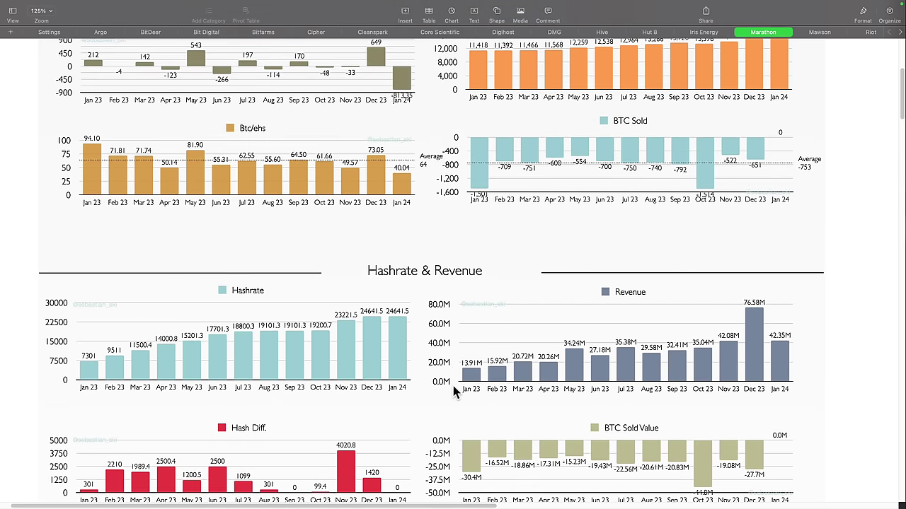
scroll(403, 379, "down", 1)
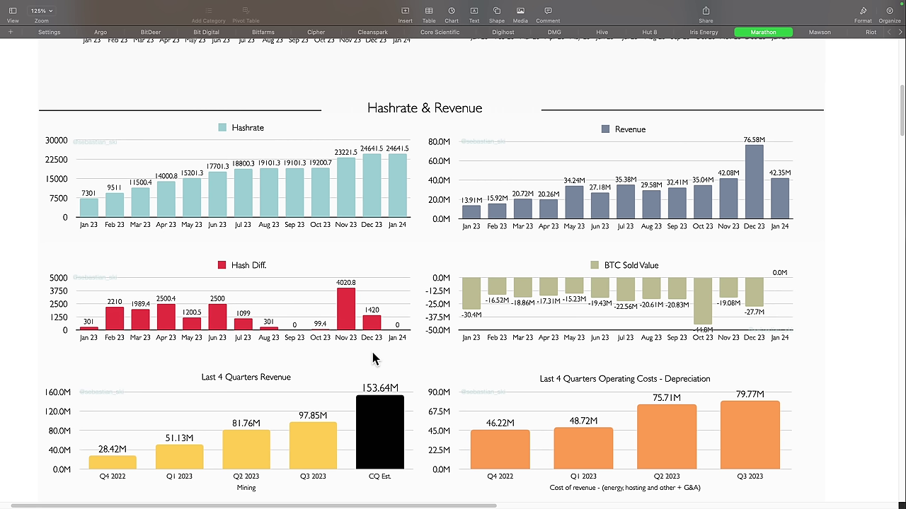
scroll(372, 354, "down", 3)
scroll(346, 322, "down", 10)
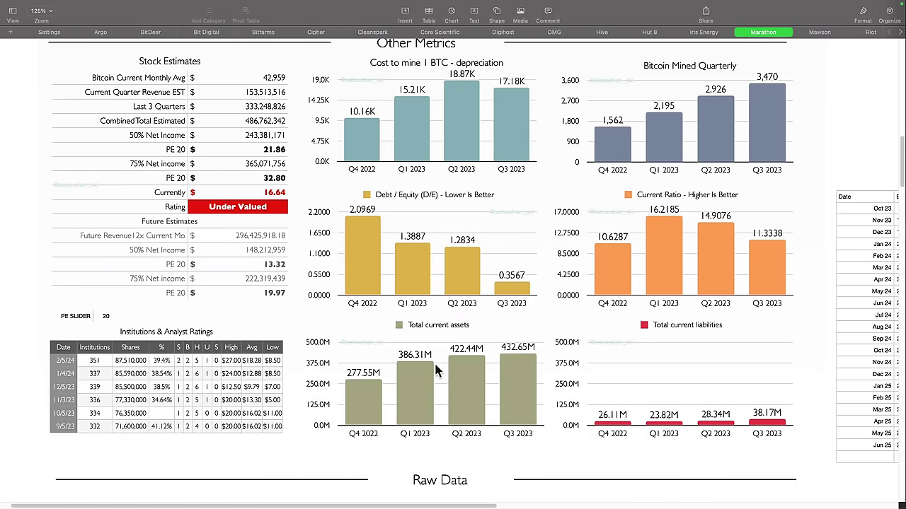
scroll(495, 353, "down", 5)
scroll(491, 352, "down", 12)
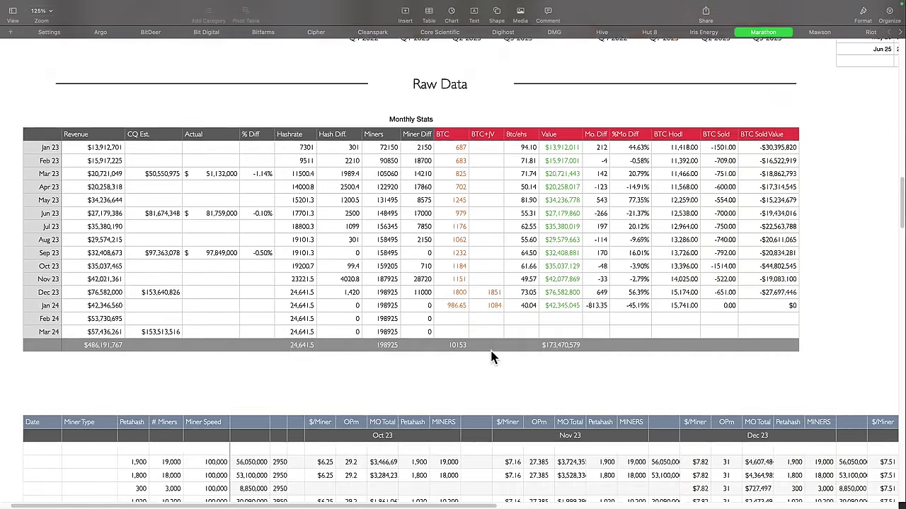
Find the Jan 24 columns in the Marathon miner table and select the OPm cell in the row below JV's
scroll(490, 351, "up", 2)
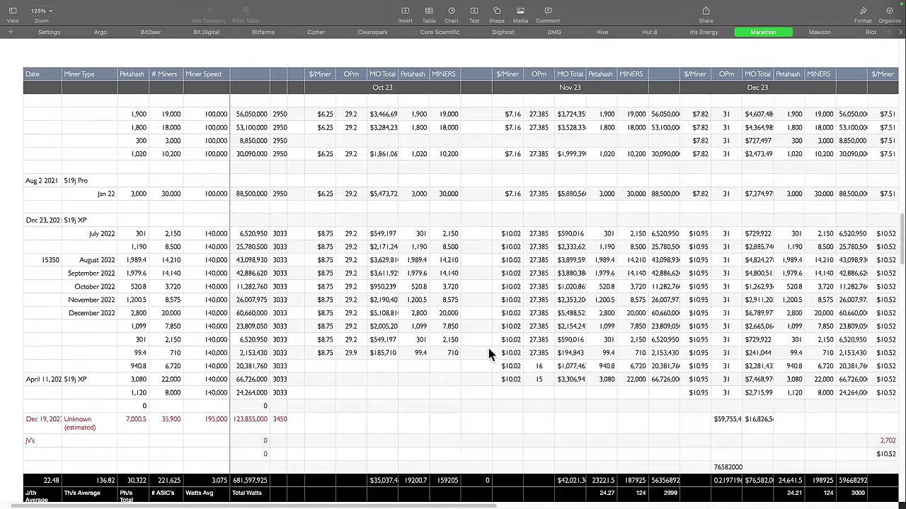
scroll(488, 348, "right", 10)
scroll(488, 352, "left", 3)
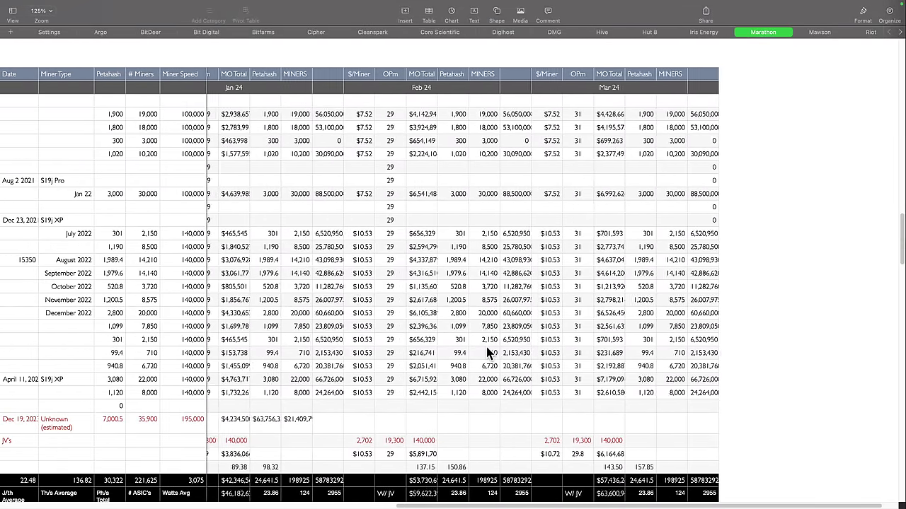
scroll(488, 351, "left", 2)
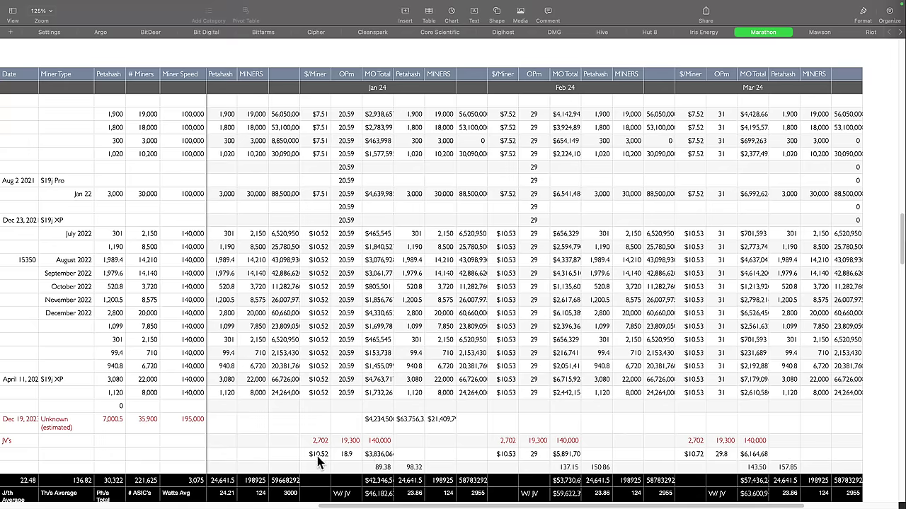
left_click(347, 456)
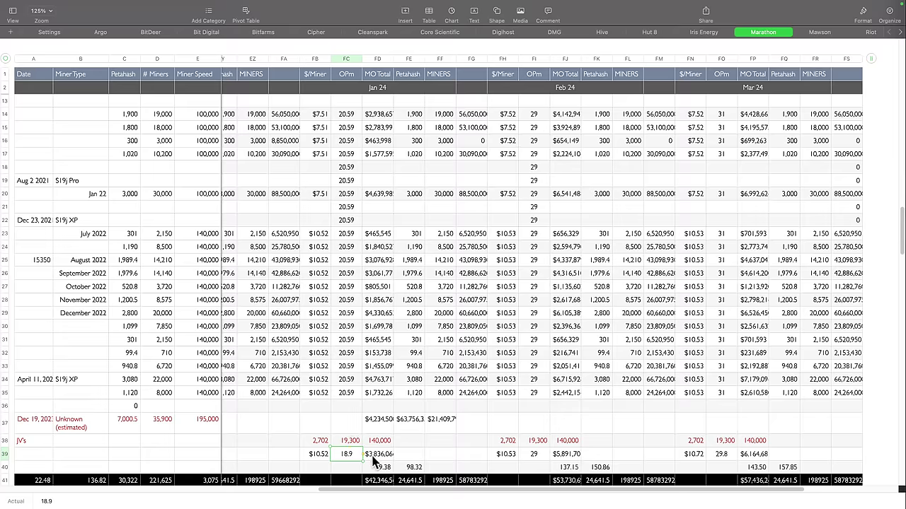
Examine the Jan 24 totals in the Marathon miner table and inspect the Petahash-column formula in the Unknown (estimated) row
scroll(379, 459, "down", 3)
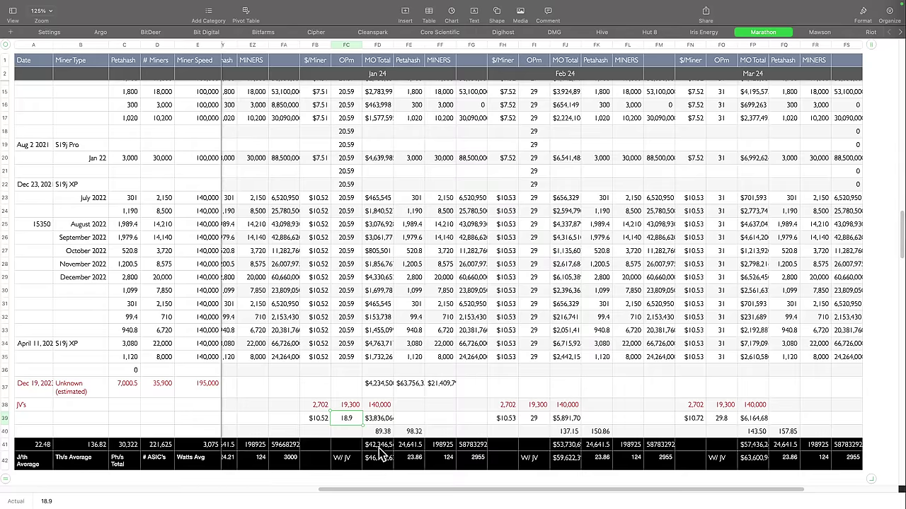
left_click(412, 388)
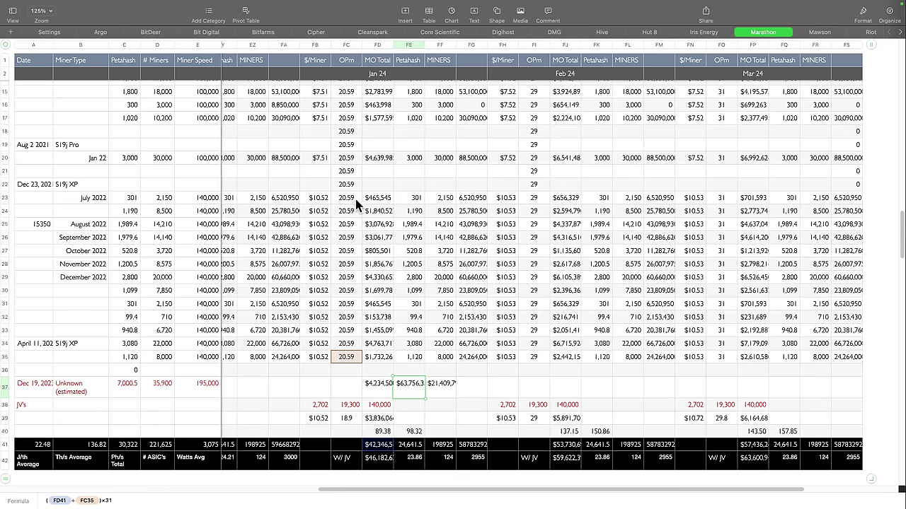
Review Marathon's Jan 24 row in Monthly Stats, the Institutions & Analyst Ratings table and the Stock Estimates under Other Metrics
scroll(311, 220, "left", 10)
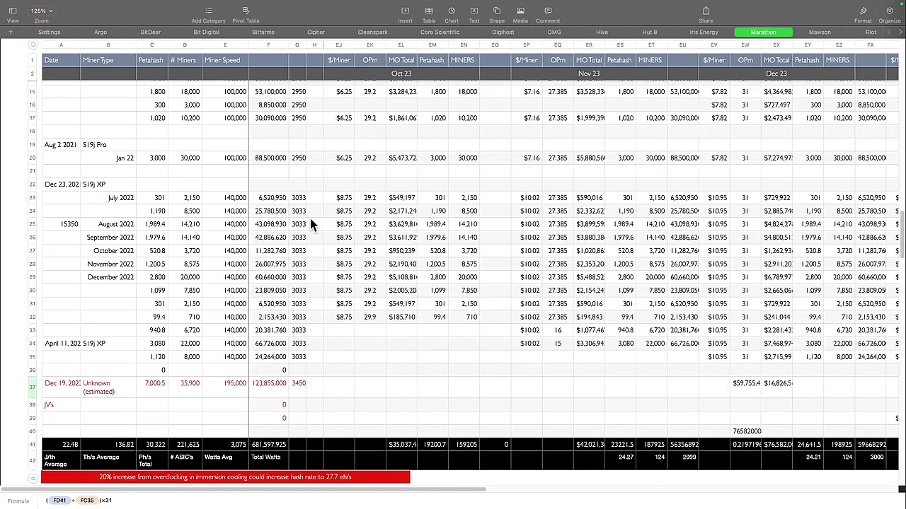
scroll(316, 264, "up", 15)
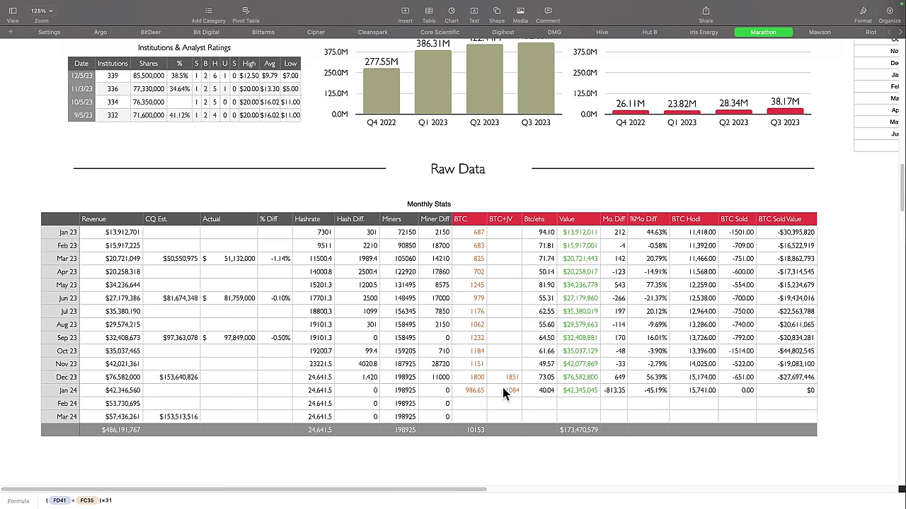
scroll(273, 356, "up", 7)
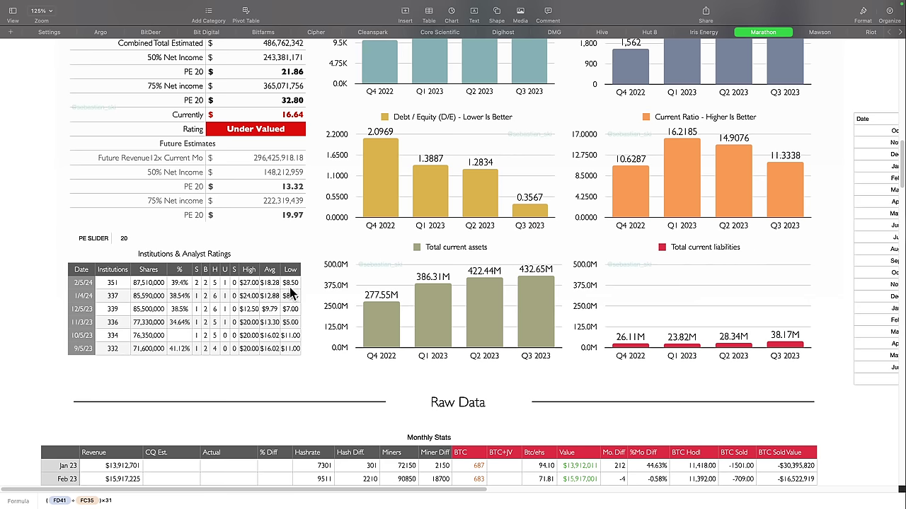
scroll(292, 296, "up", 3)
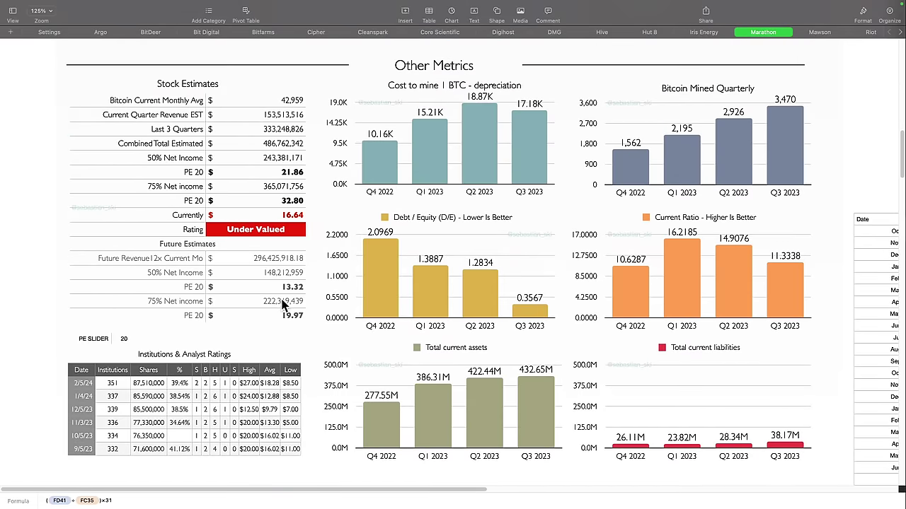